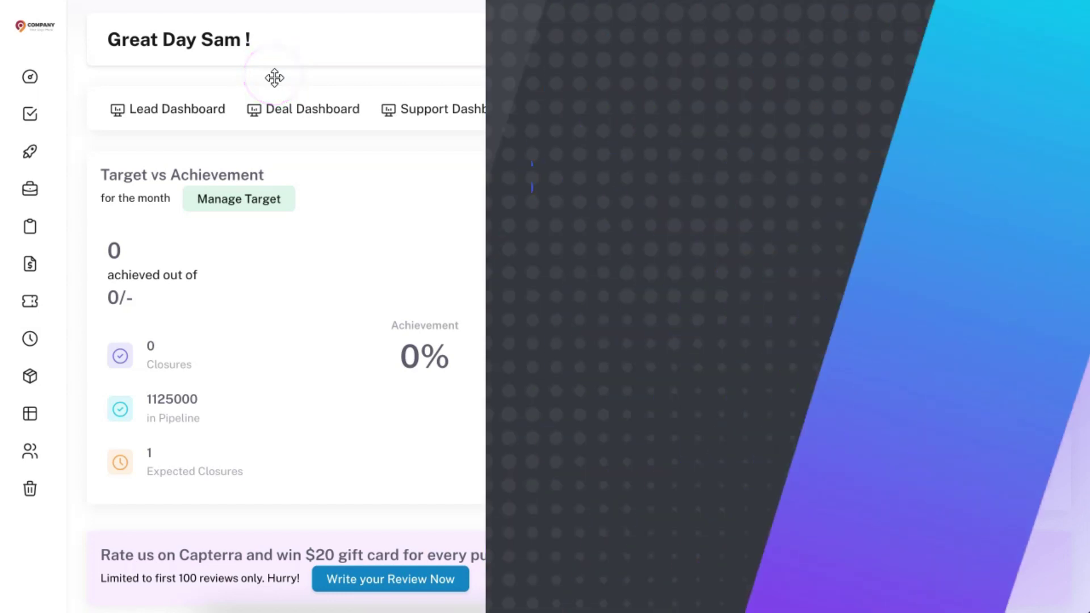
# Open the Test Dashboard and scroll through its Stage bar and Source donut charts.
pyautogui.scroll(-3, 350, 253)
pyautogui.scroll(-8, 350, 250)
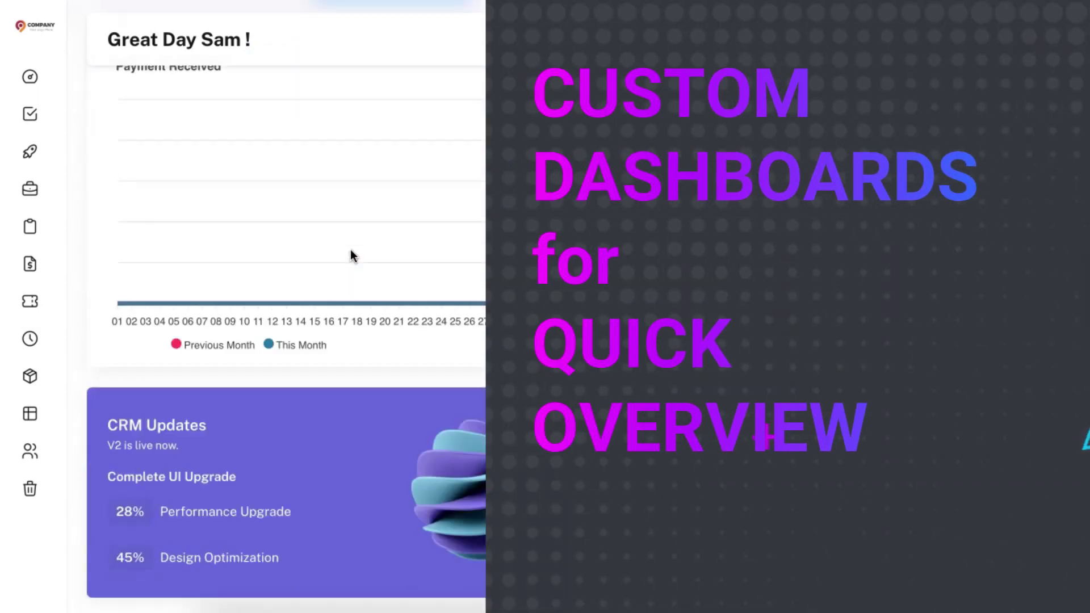
pyautogui.scroll(10, 350, 250)
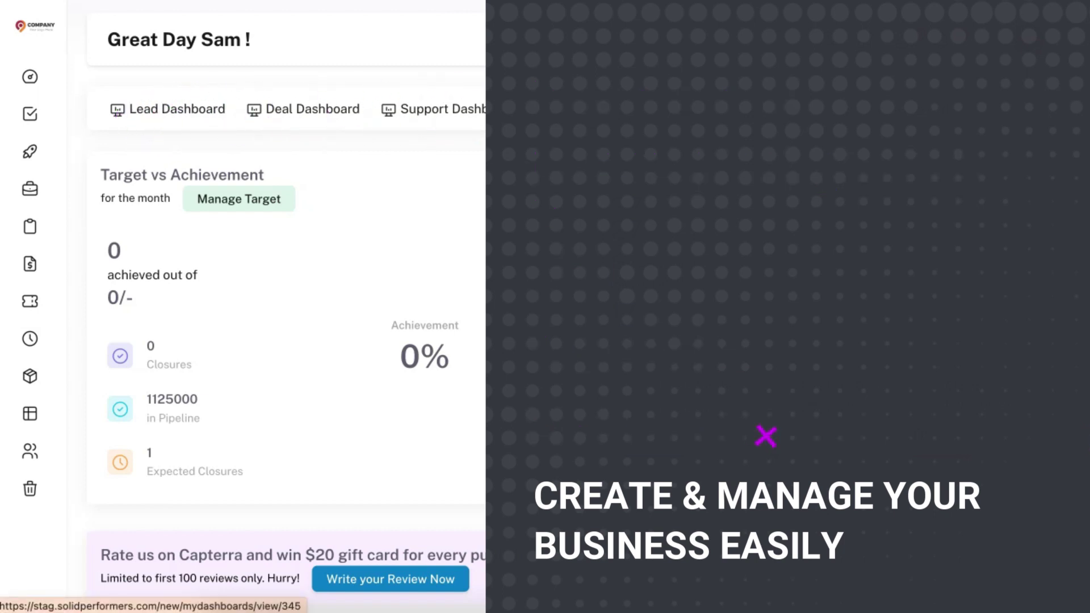
pyautogui.click(882, 114)
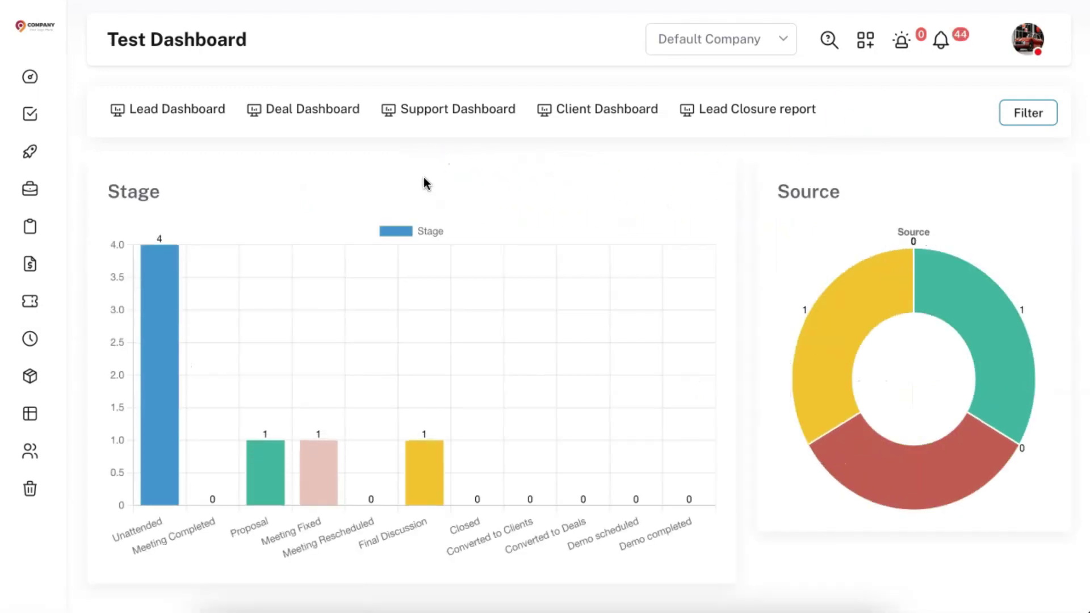
pyautogui.scroll(-8, 423, 178)
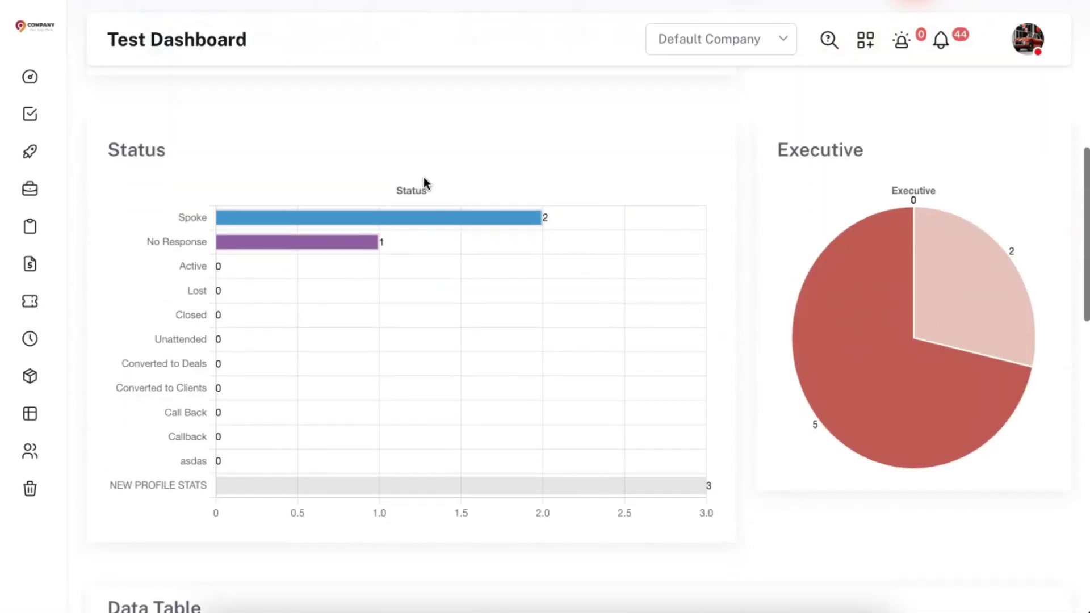
pyautogui.scroll(8, 424, 177)
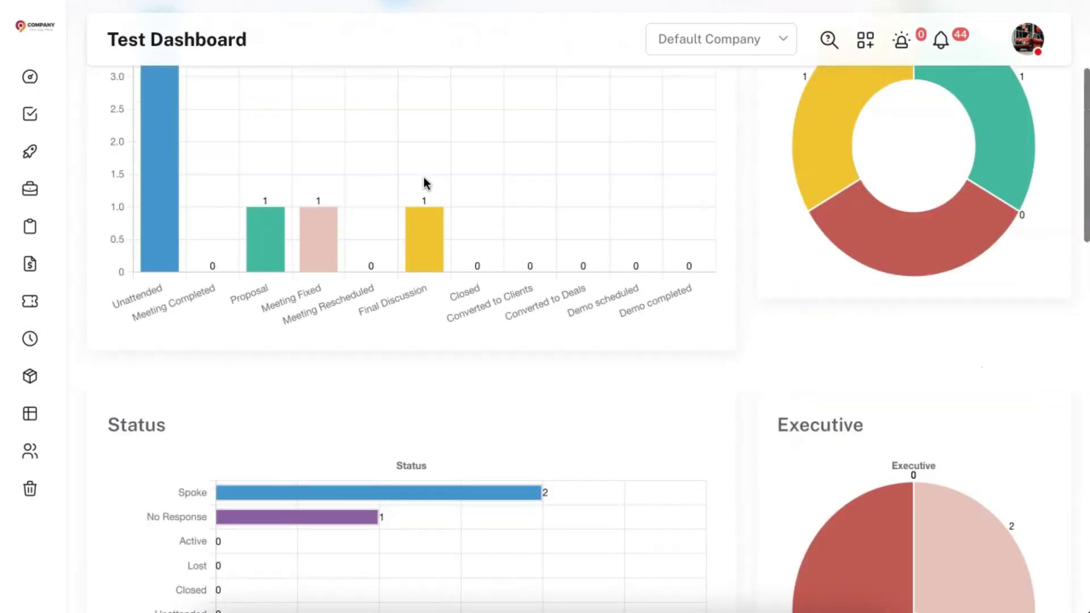
pyautogui.scroll(-8, 424, 177)
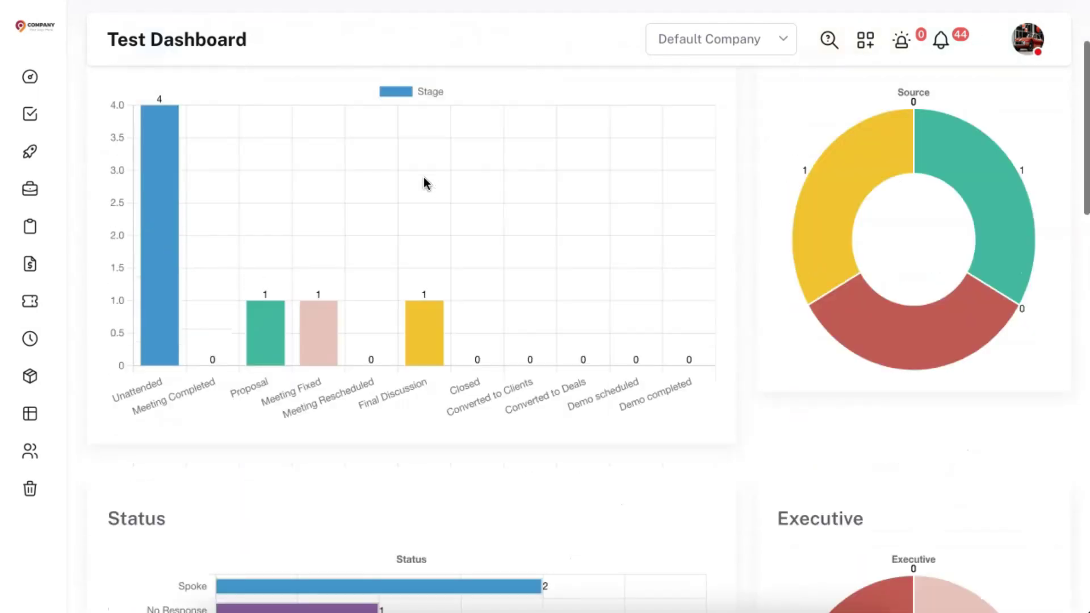
pyautogui.scroll(-5, 424, 178)
pyautogui.scroll(15, 423, 177)
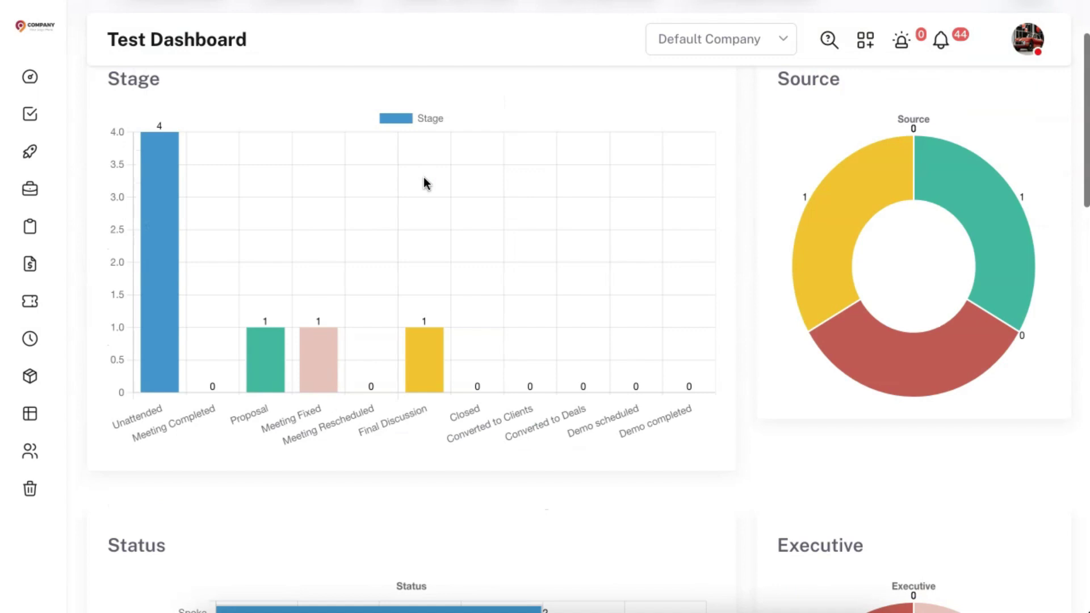
# Open the dashboard Filter panel and close it without applying any filters.
pyautogui.click(884, 158)
pyautogui.click(1040, 113)
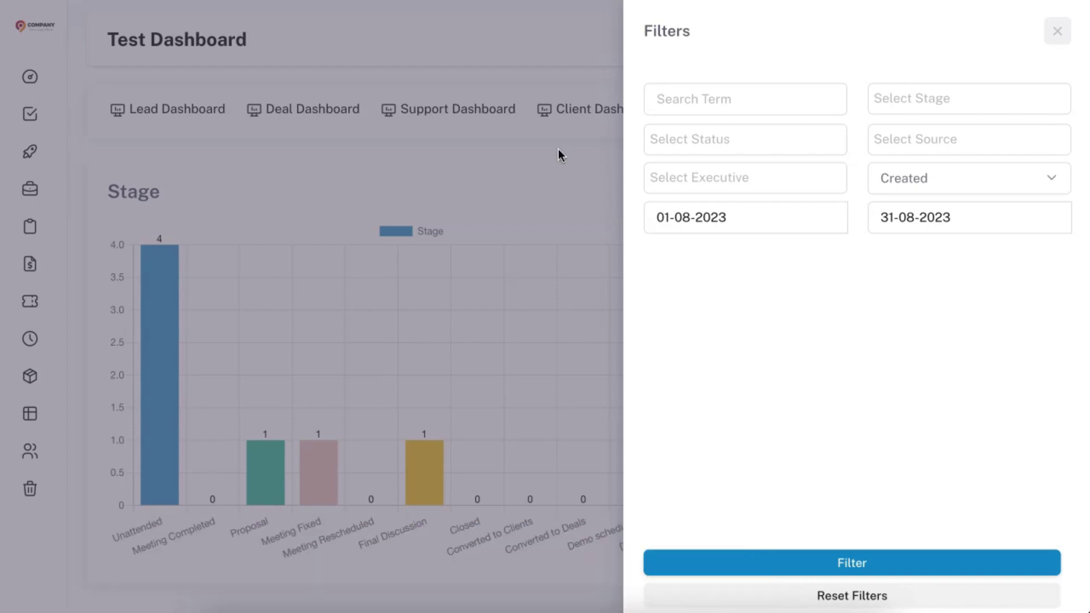
pyautogui.click(558, 149)
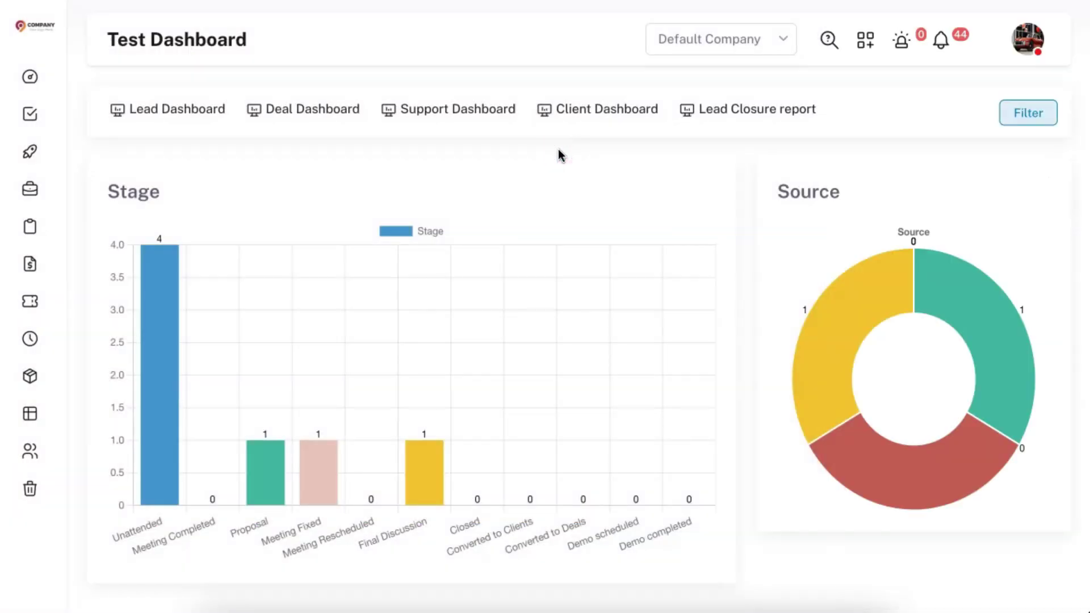
# Go to Settings > Custom Dashboard Settings and view all custom dashboards.
pyautogui.click(1026, 56)
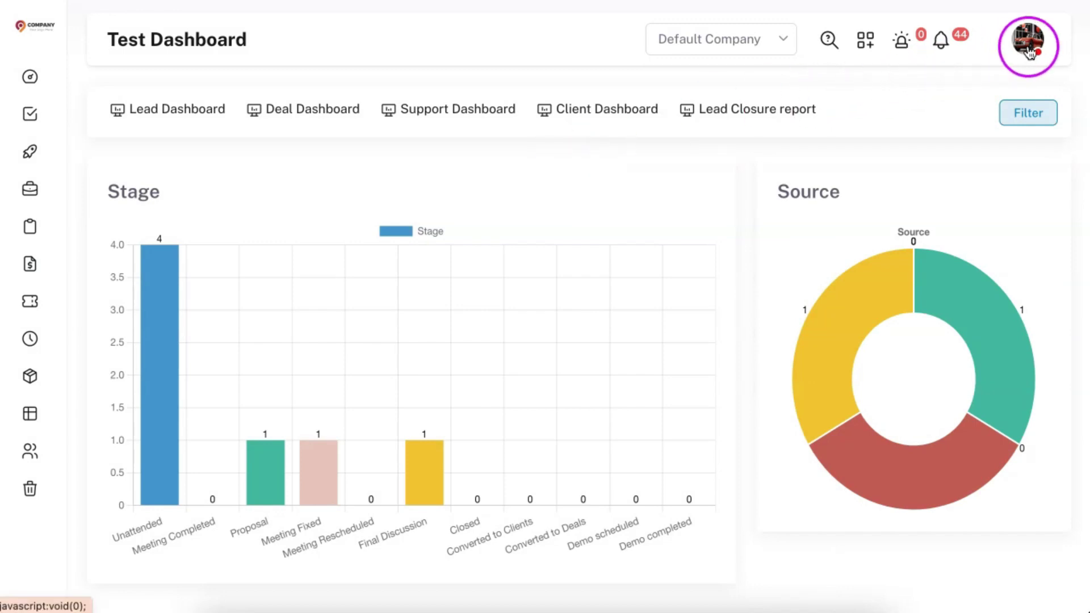
pyautogui.click(956, 196)
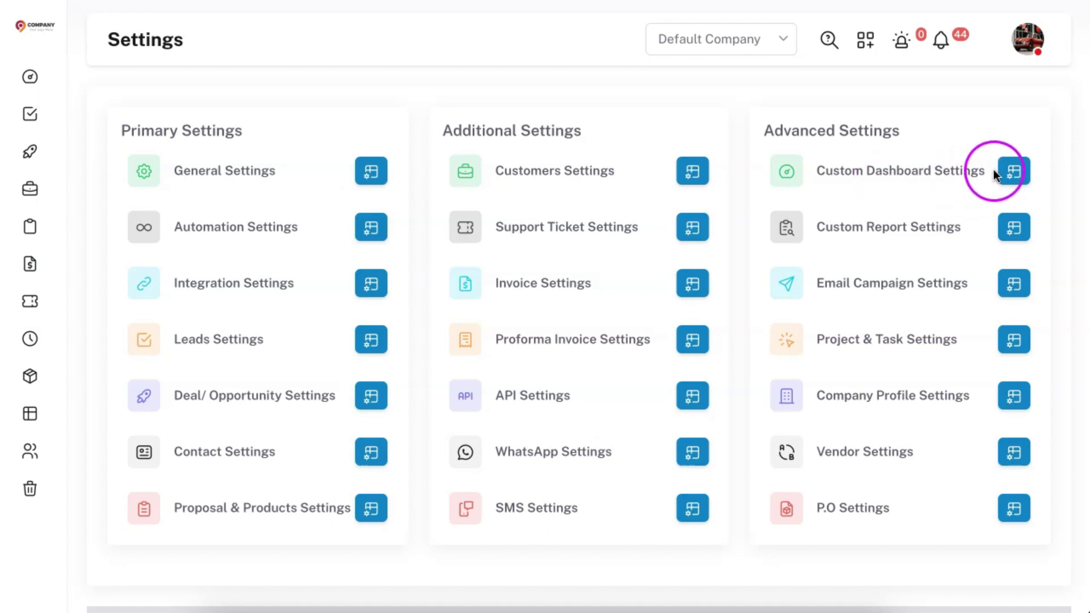
pyautogui.click(1013, 171)
pyautogui.click(1051, 118)
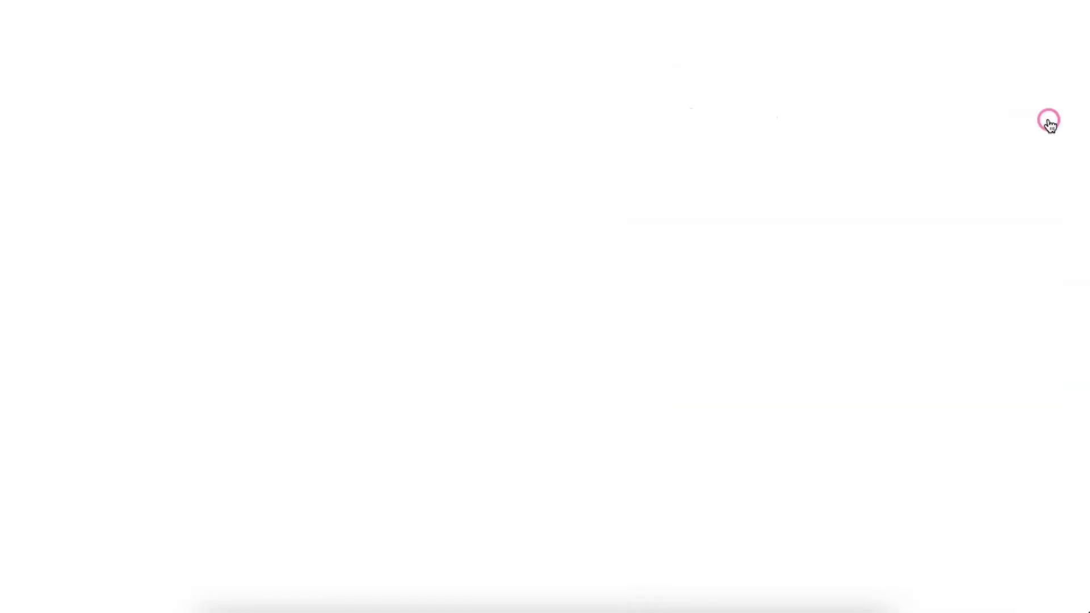
# Add a dashboard named 'Sample Lead Dashboard' with description 'reference' and save it.
pyautogui.click(927, 122)
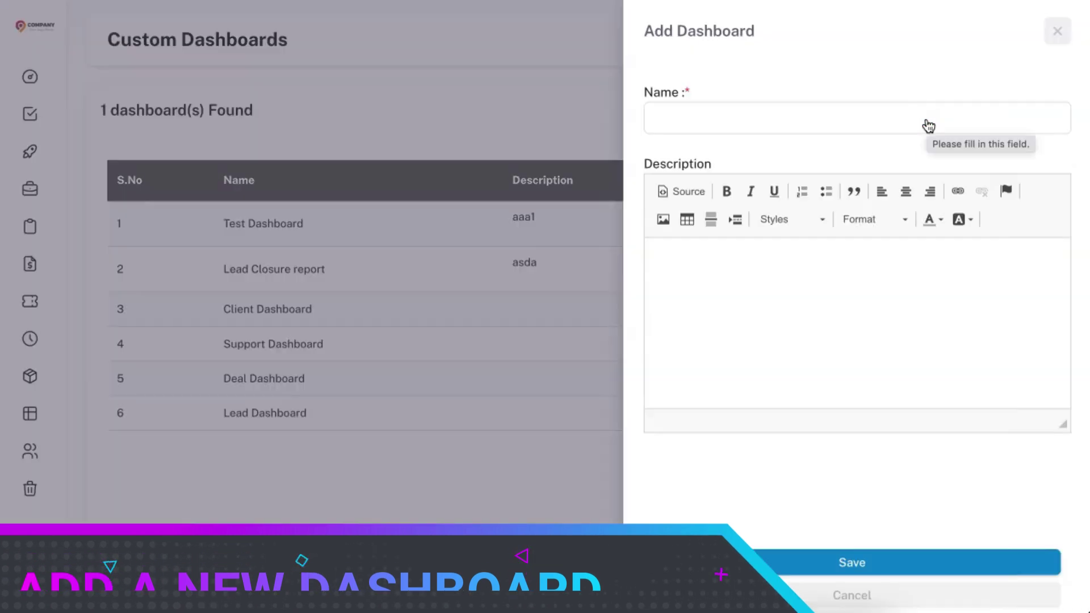
pyautogui.click(927, 120)
pyautogui.write('Sam')
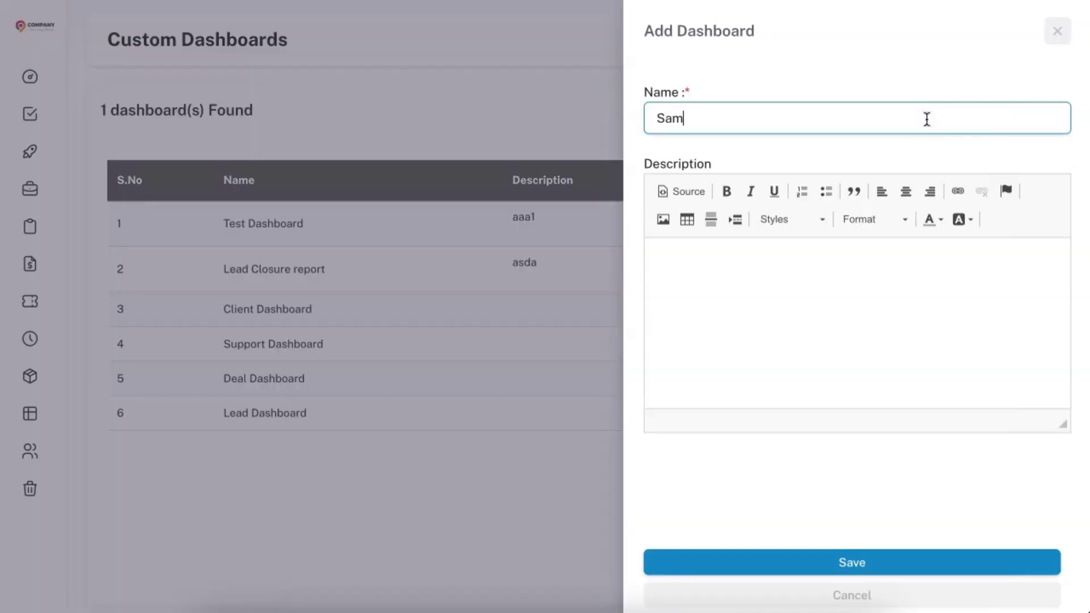
pyautogui.write('ple Lead Dashboard')
pyautogui.click(741, 359)
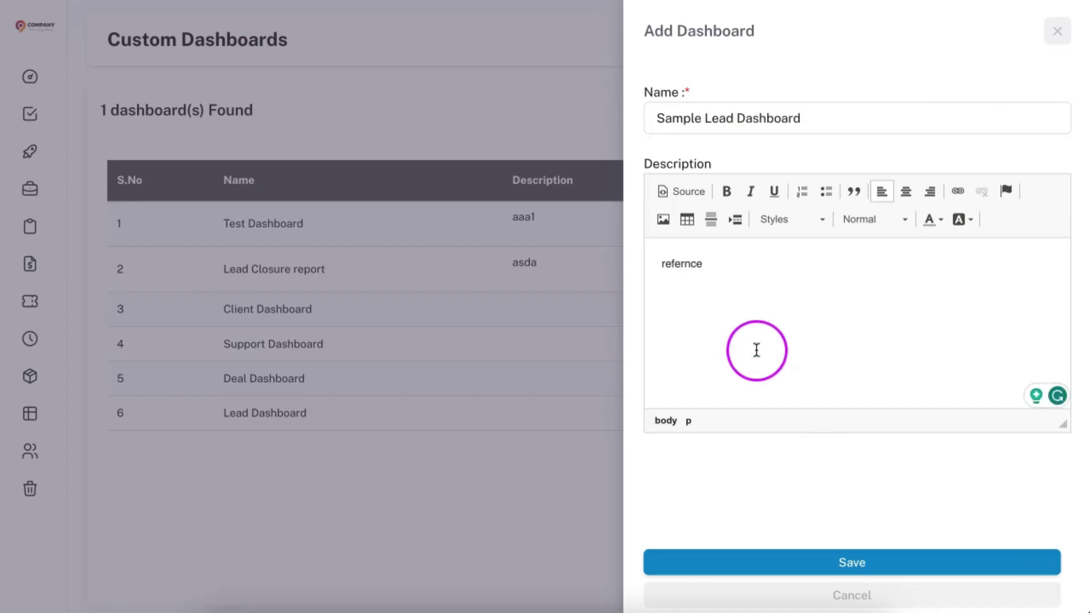
pyautogui.click(687, 266)
pyautogui.write('e')
pyautogui.click(867, 562)
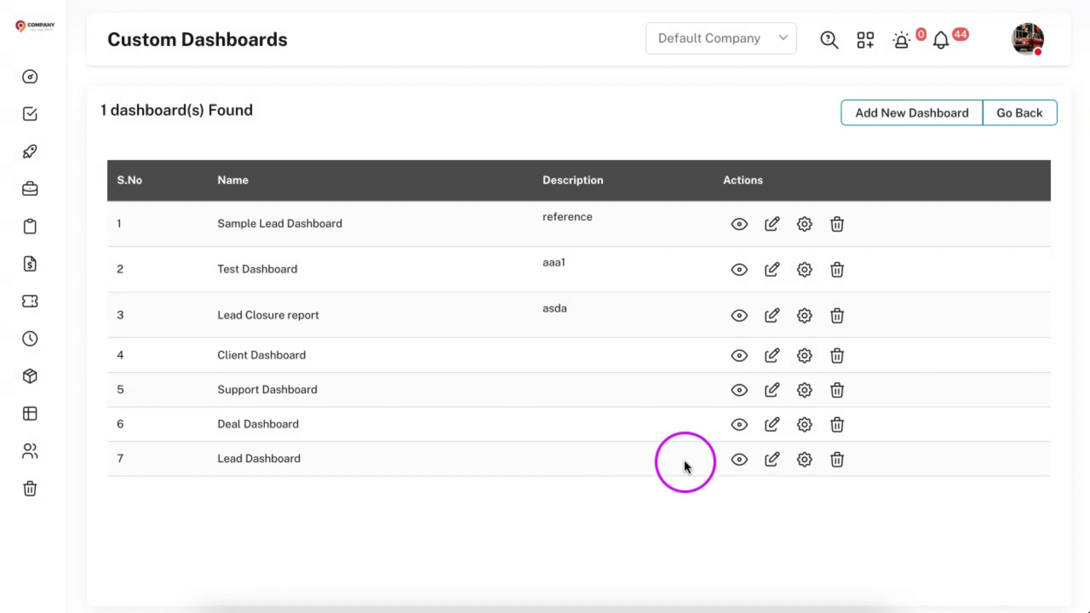
# Delete the Lead Closure report and Support Dashboard, confirming each deletion.
pyautogui.click(839, 316)
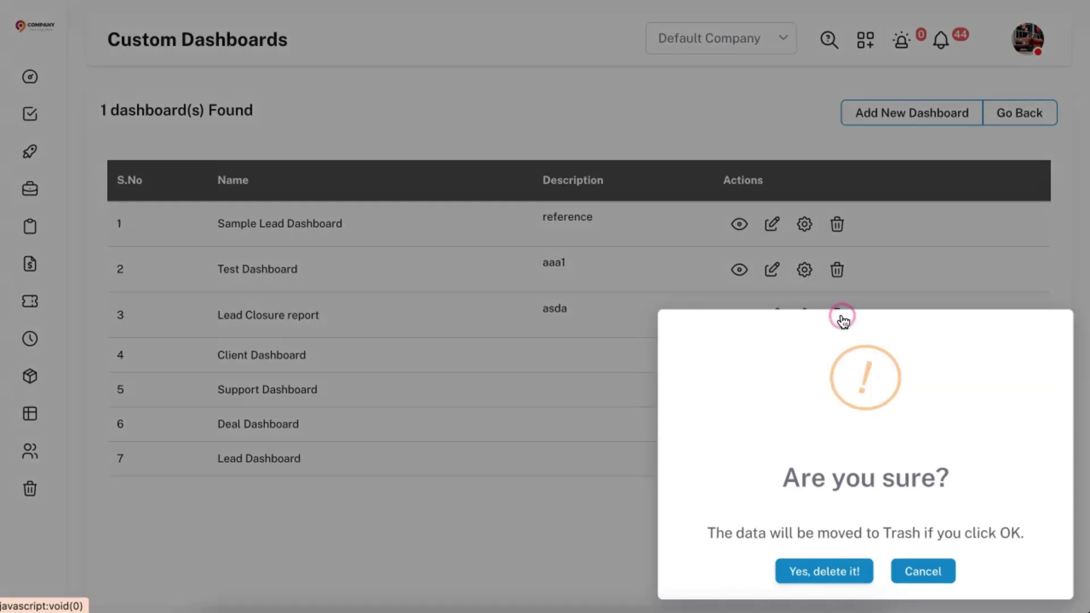
pyautogui.click(817, 581)
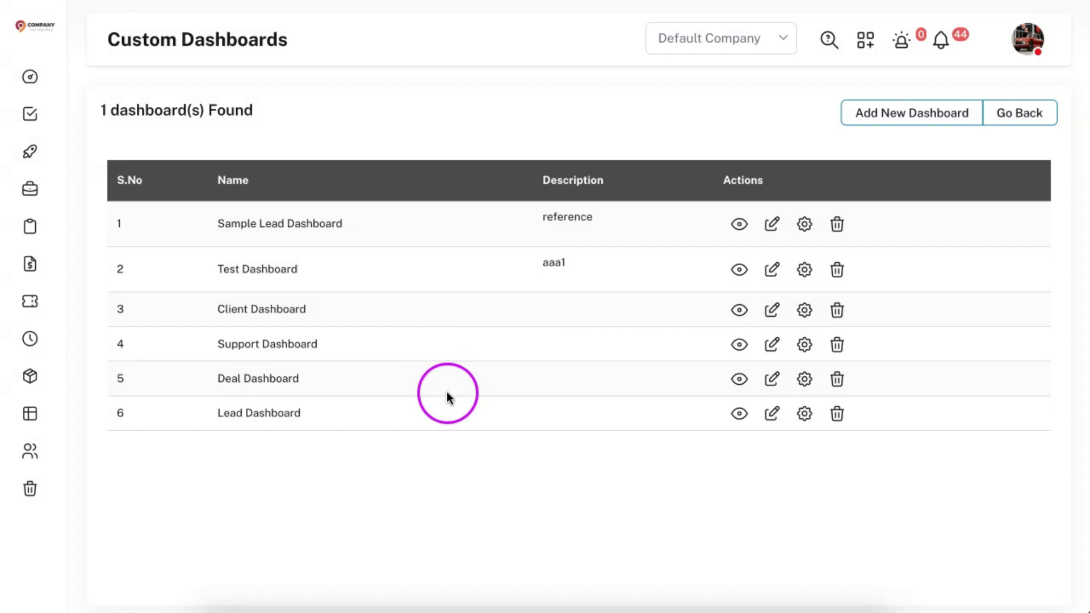
pyautogui.click(835, 345)
pyautogui.click(806, 577)
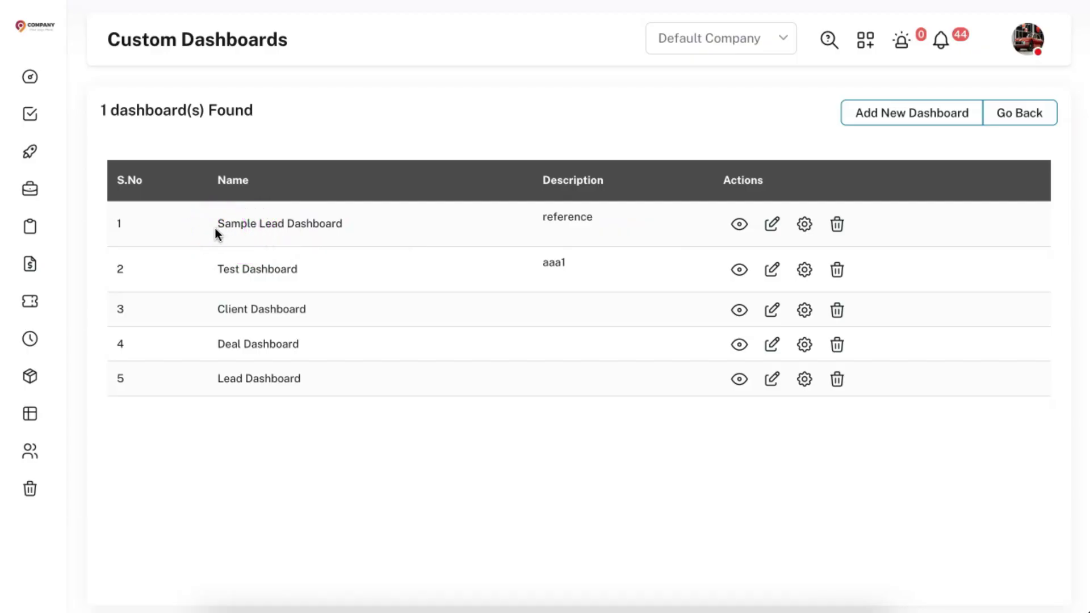
# Edit Sample Lead Dashboard to add the Counselor role to its permissions and update it.
pyautogui.click(773, 227)
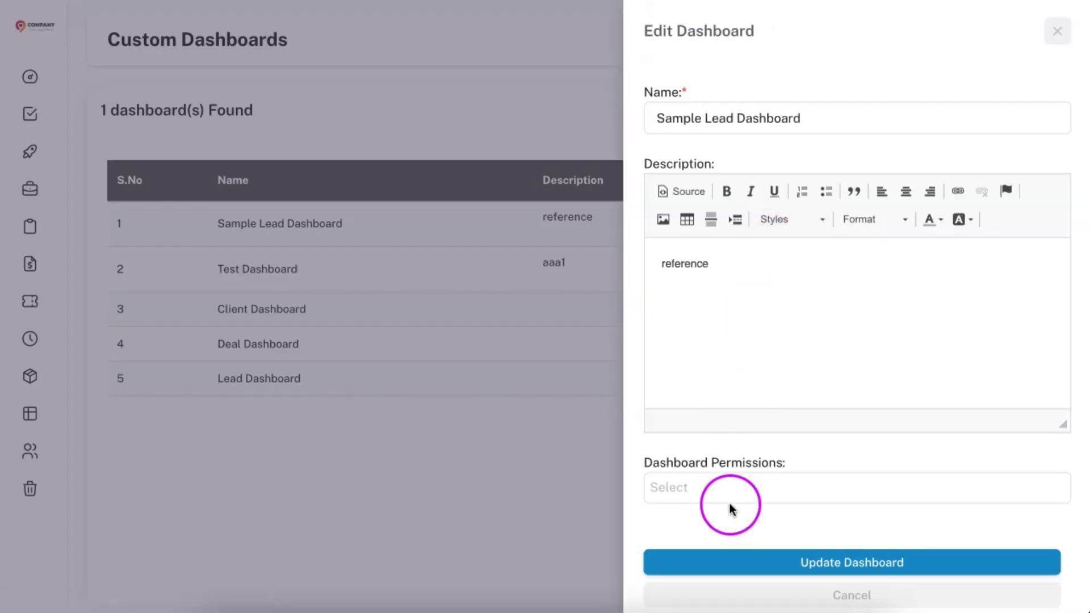
pyautogui.click(700, 488)
pyautogui.scroll(-2, 747, 407)
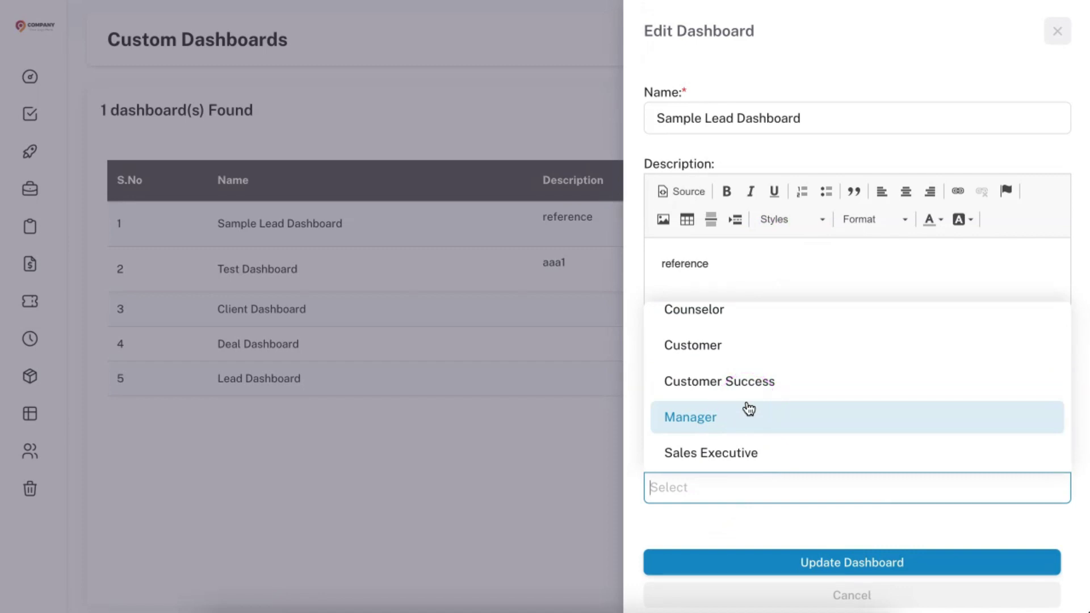
pyautogui.scroll(2, 747, 406)
pyautogui.click(735, 407)
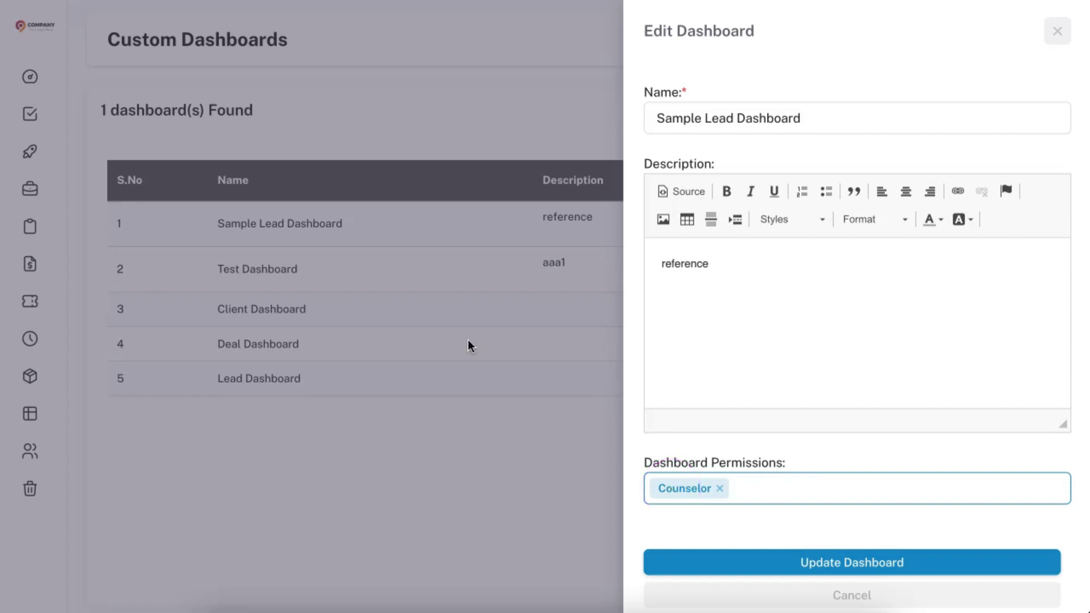
pyautogui.click(469, 311)
pyautogui.click(698, 472)
pyautogui.click(845, 568)
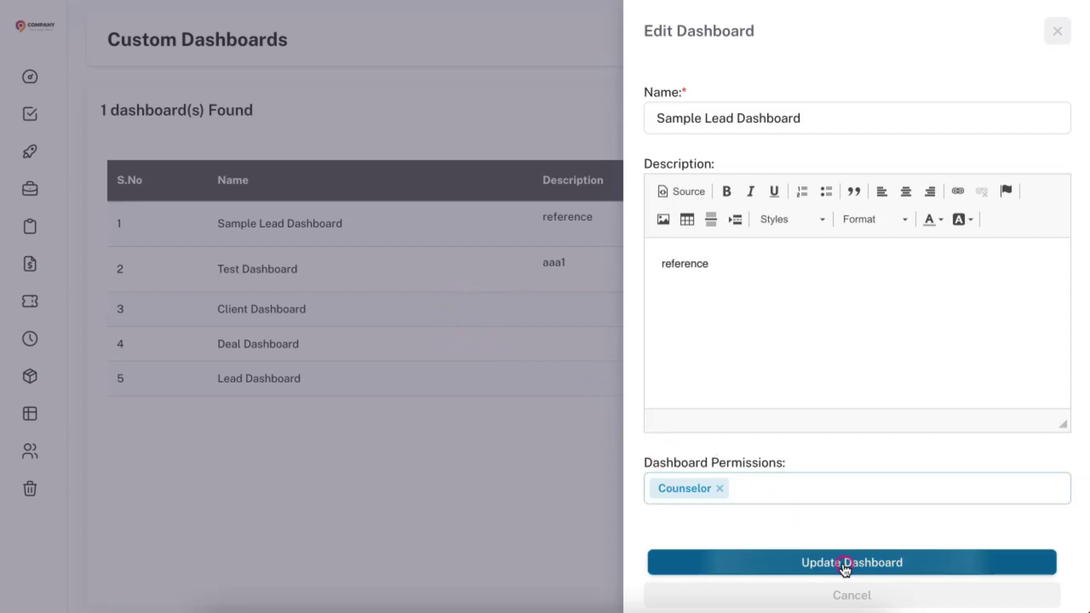
pyautogui.click(581, 199)
pyautogui.click(343, 235)
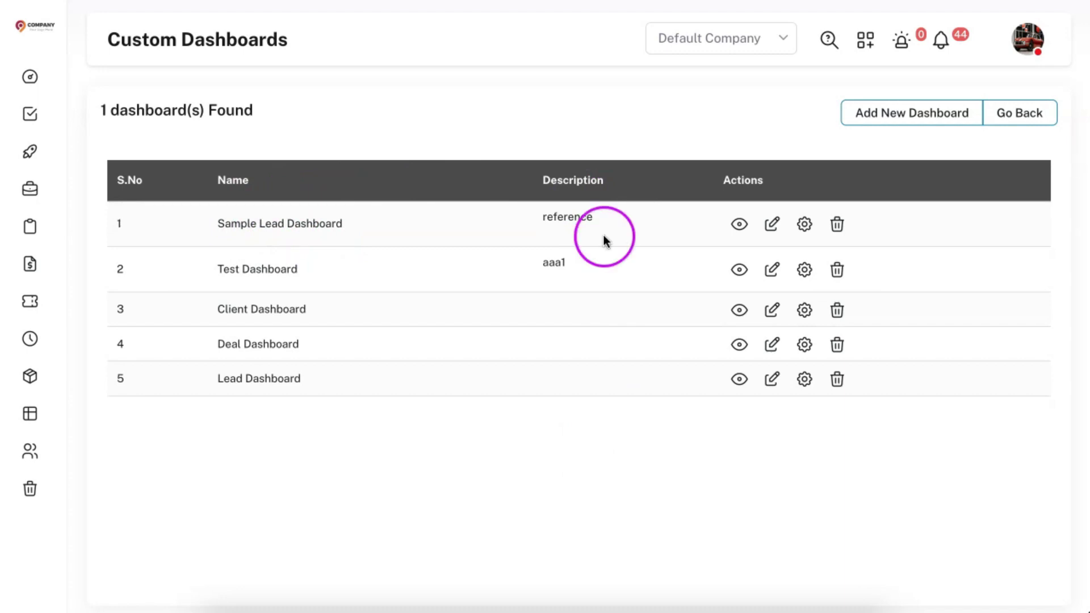
pyautogui.click(771, 225)
pyautogui.click(749, 495)
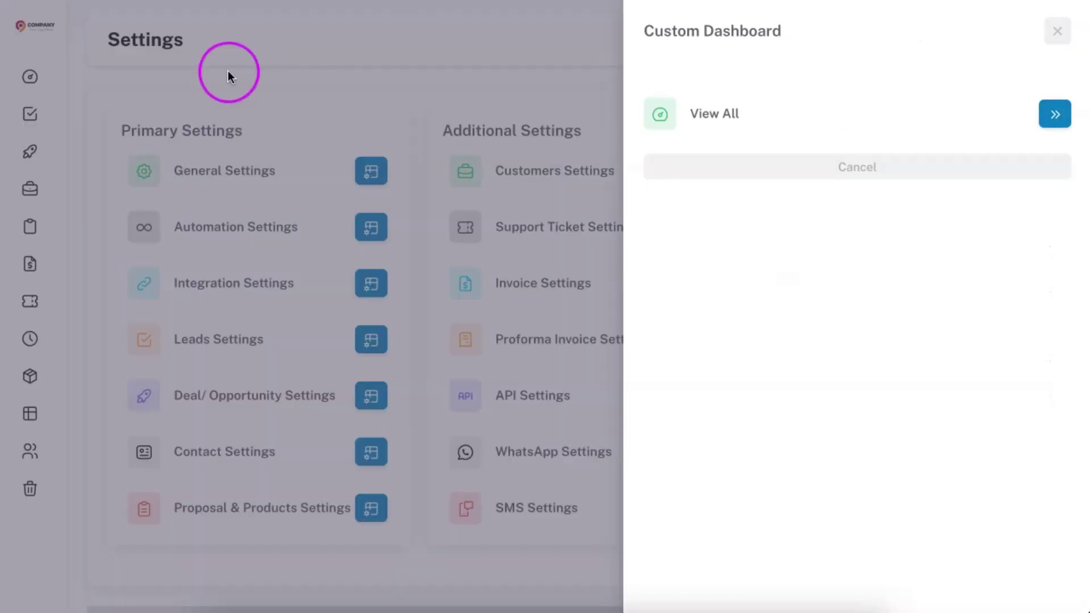
pyautogui.click(227, 70)
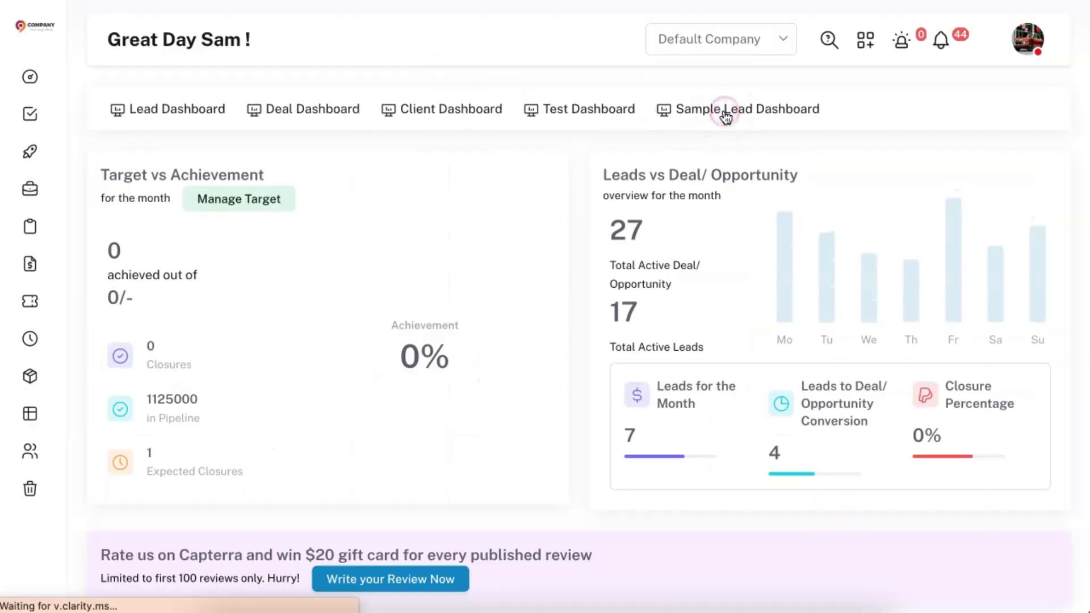
pyautogui.click(726, 113)
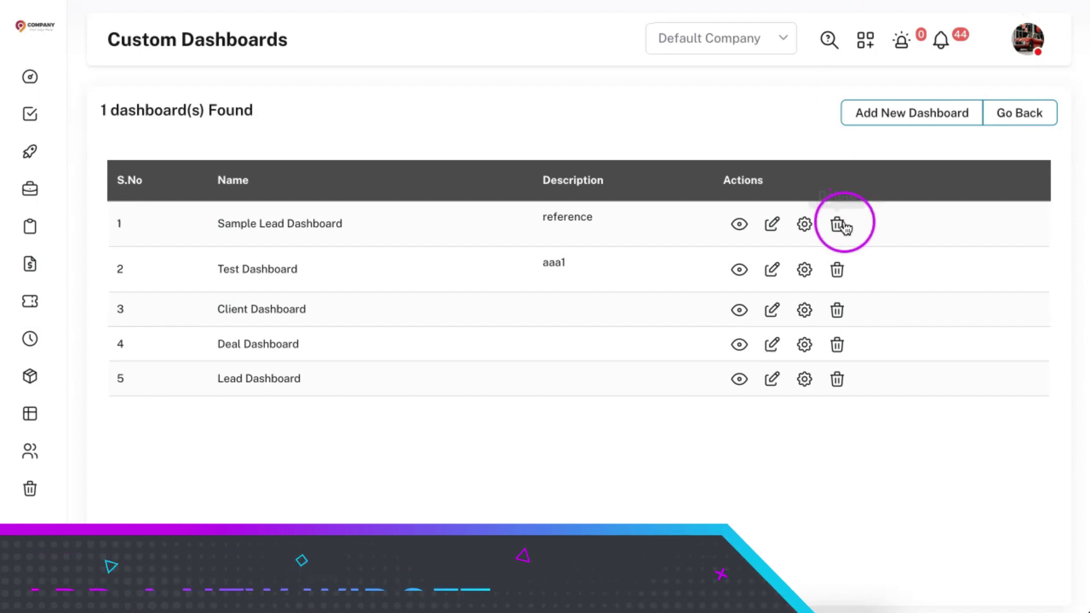
# Open Sample Lead Dashboard's widget settings and start a new widget in Widget Details.
pyautogui.click(806, 226)
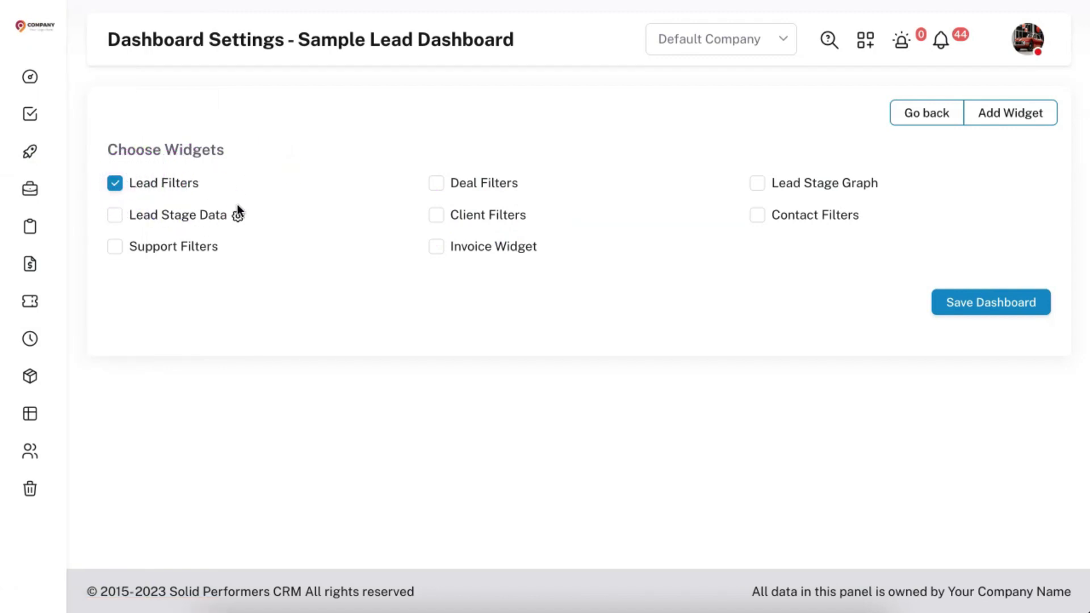
pyautogui.click(287, 121)
pyautogui.click(889, 130)
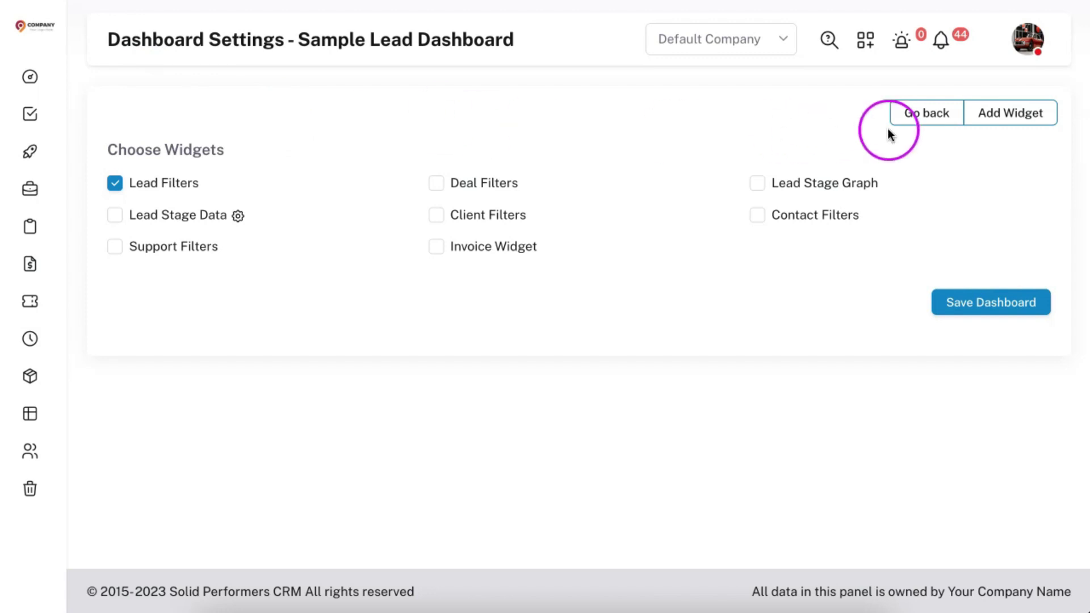
pyautogui.click(1006, 113)
pyautogui.click(221, 206)
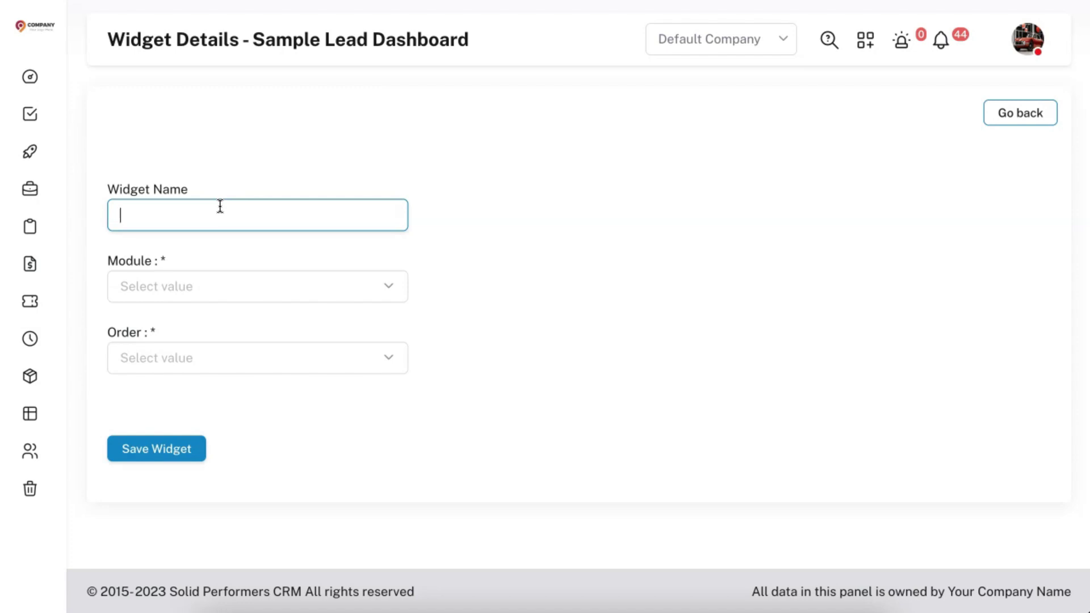
# Name the widget 'Status Overview' and set its module to Leads.
pyautogui.write('Status Overview')
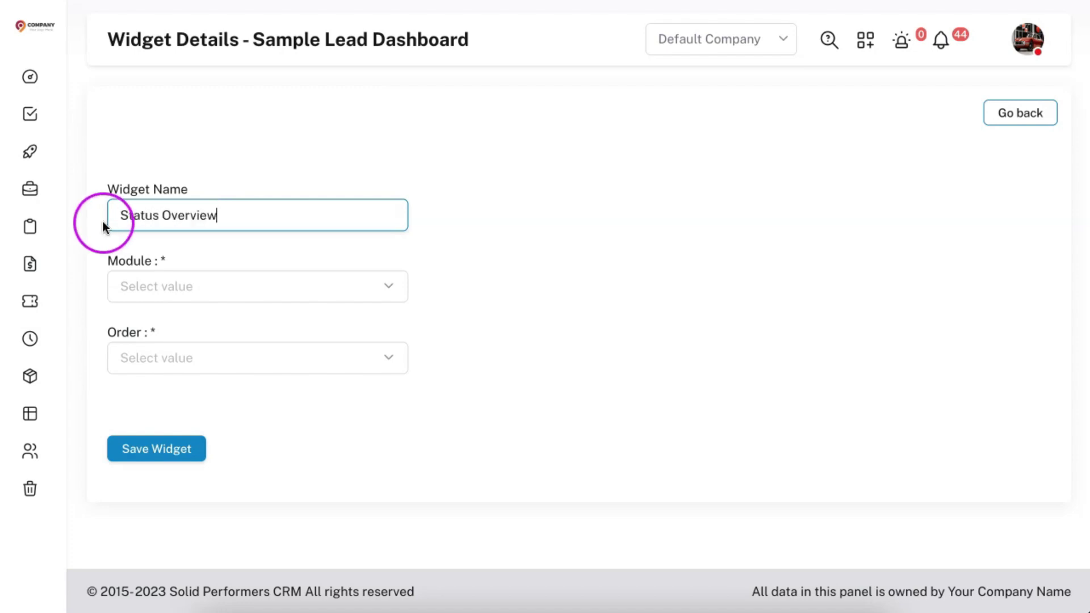
pyautogui.click(239, 241)
pyautogui.click(222, 283)
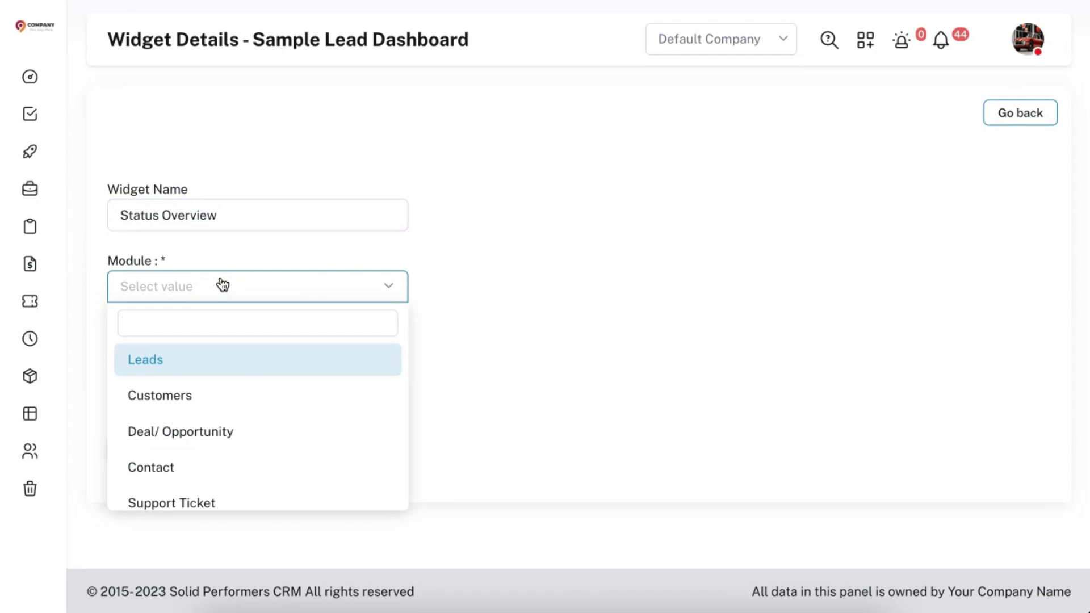
pyautogui.click(200, 368)
pyautogui.click(201, 368)
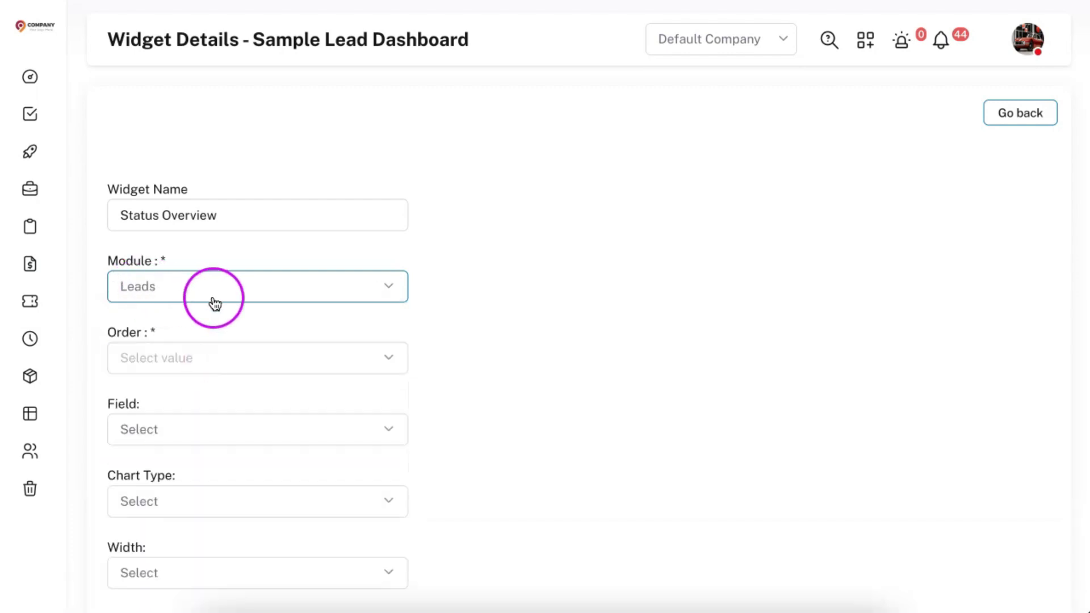
# Preview the Test Dashboard's example widgets for reference.
pyautogui.scroll(-1, 331, 283)
pyautogui.scroll(-2, 331, 283)
pyautogui.click(192, 233)
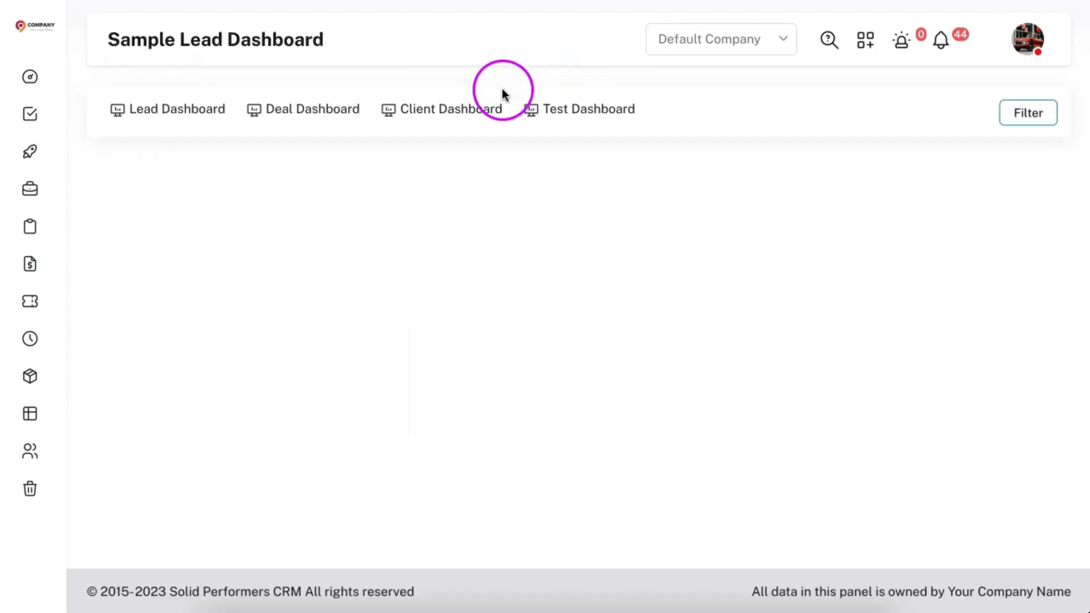
pyautogui.click(588, 111)
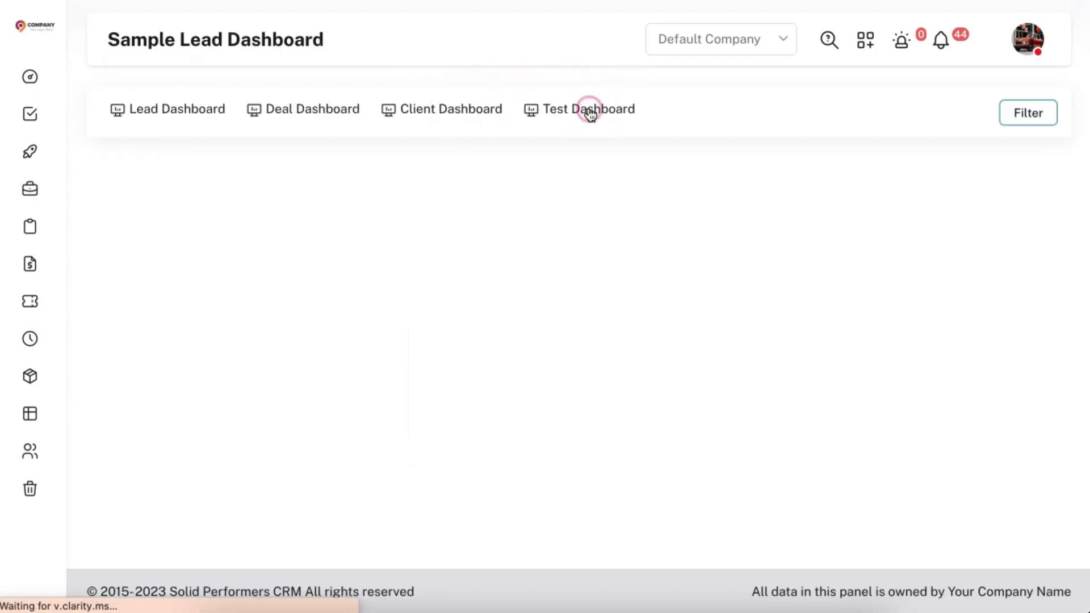
pyautogui.scroll(-5, 880, 227)
pyautogui.scroll(-7, 835, 359)
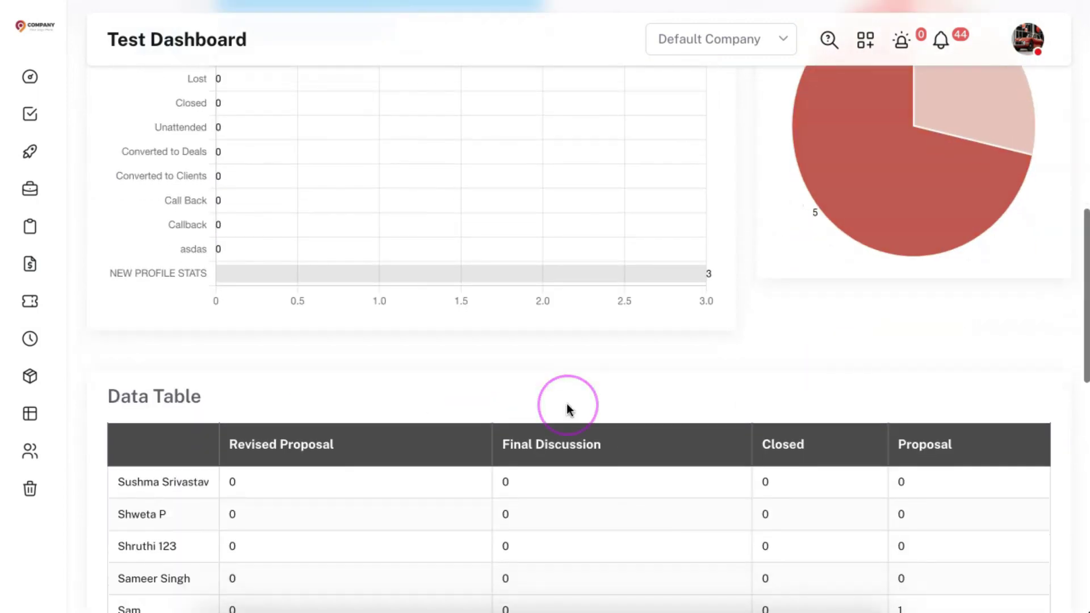
pyautogui.scroll(-1, 568, 409)
pyautogui.scroll(1, 568, 409)
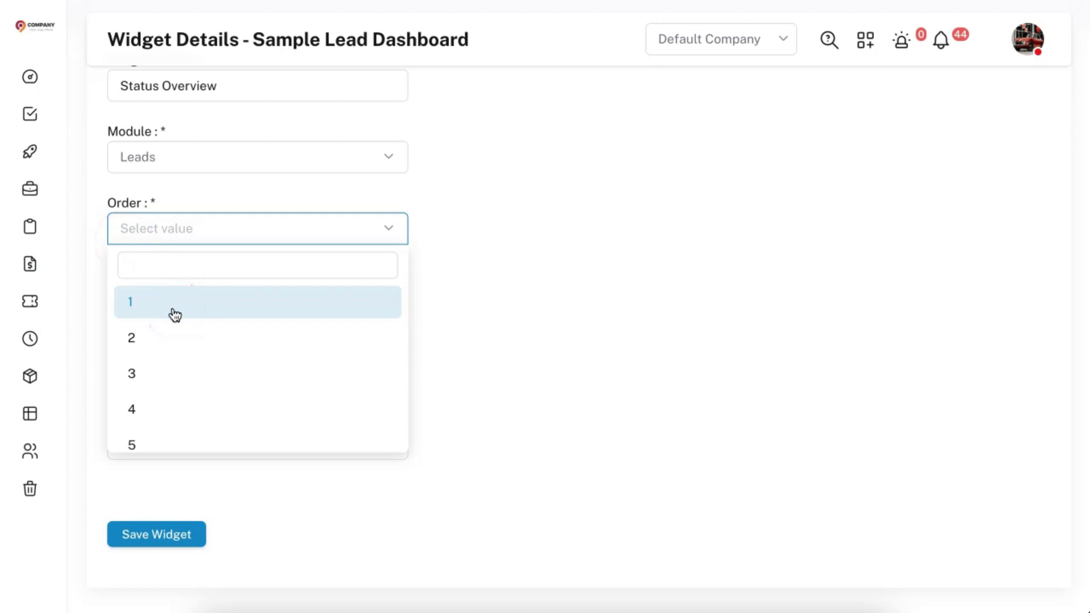
# Set the widget's order to 1 and its charted field to Status.
pyautogui.click(175, 316)
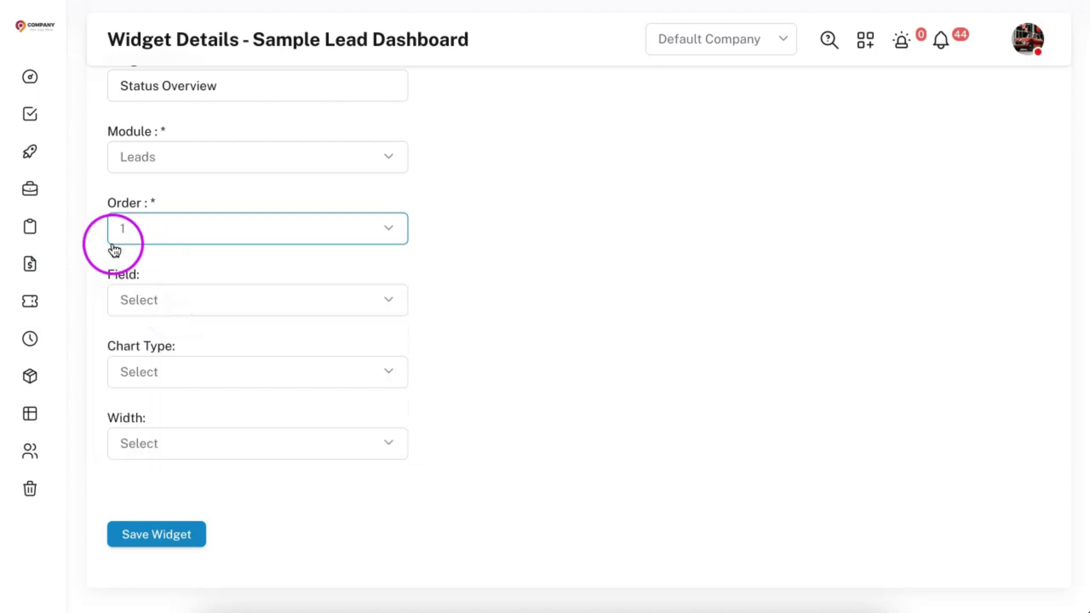
pyautogui.click(165, 301)
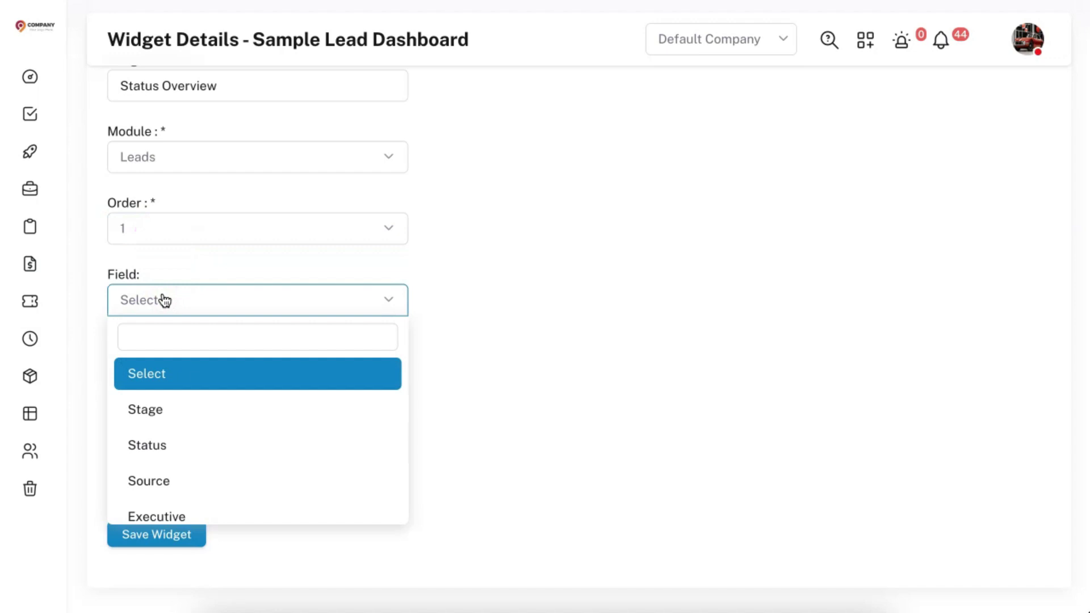
pyautogui.scroll(-1, 192, 400)
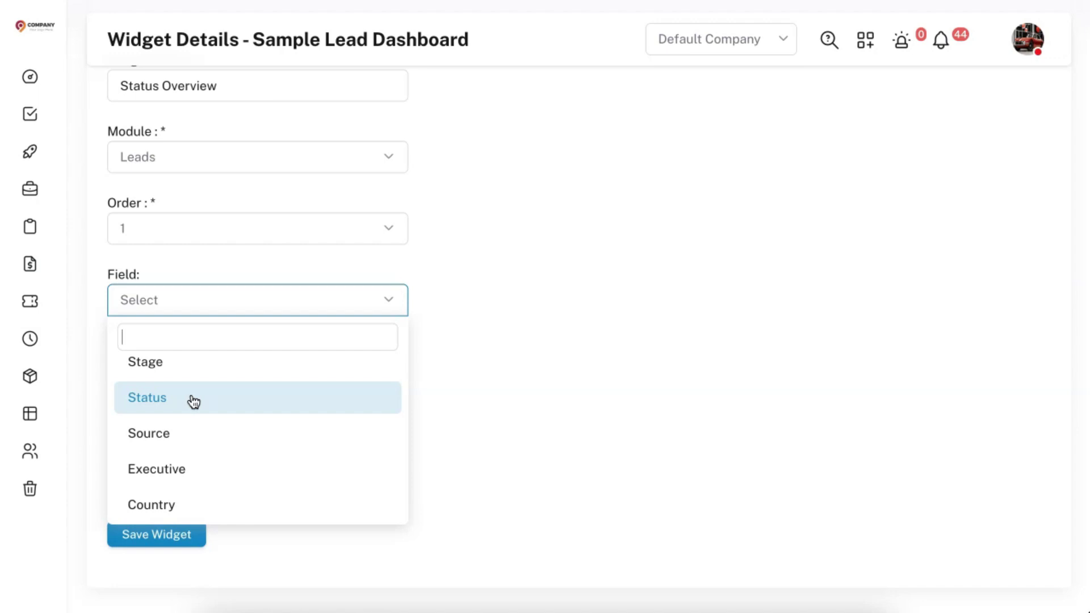
pyautogui.scroll(1, 193, 401)
pyautogui.scroll(-1, 200, 165)
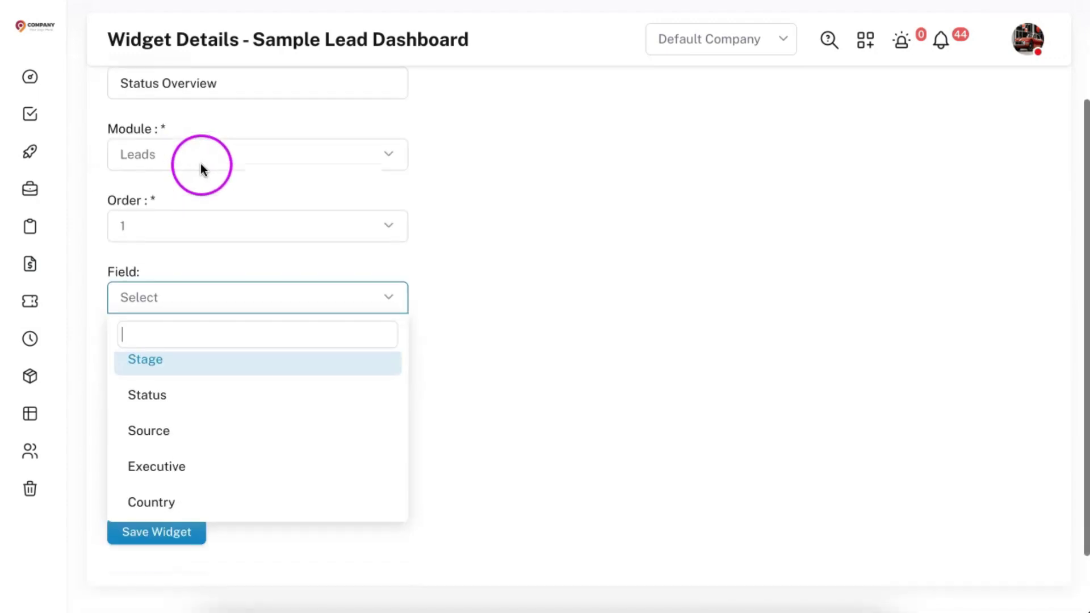
pyautogui.click(191, 392)
pyautogui.scroll(-1, 239, 391)
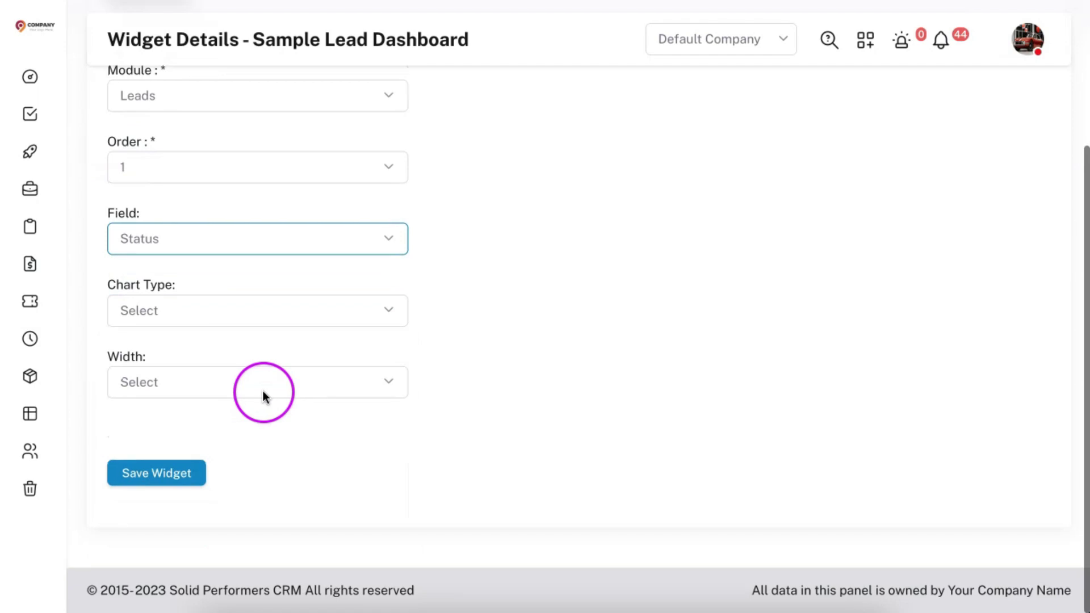
# Make it a horizontal bar chart at 2/3 width and save the Status Overview widget.
pyautogui.click(200, 318)
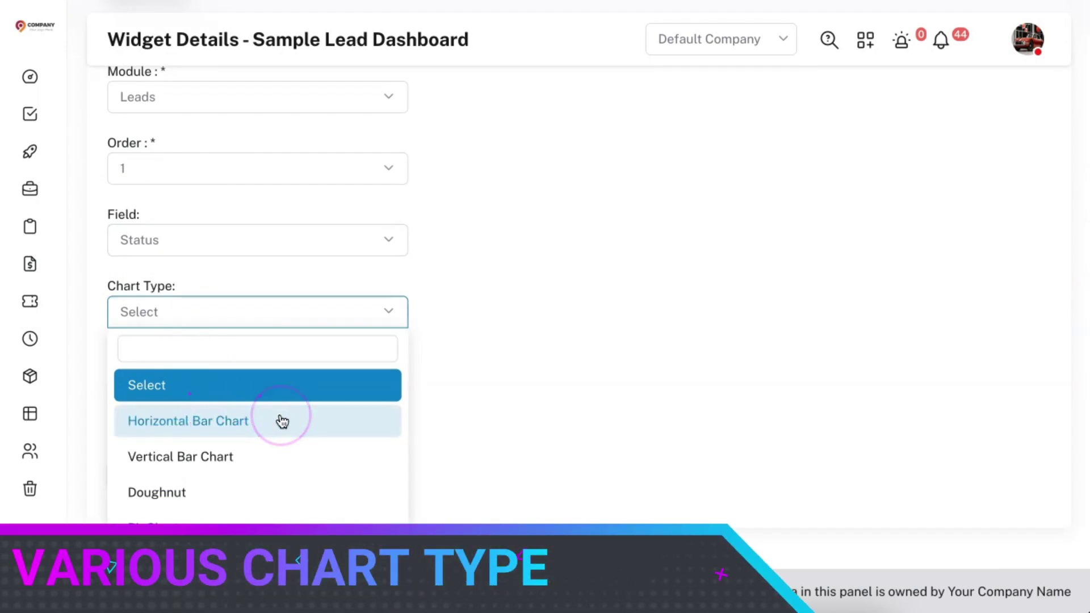
pyautogui.scroll(-1, 280, 421)
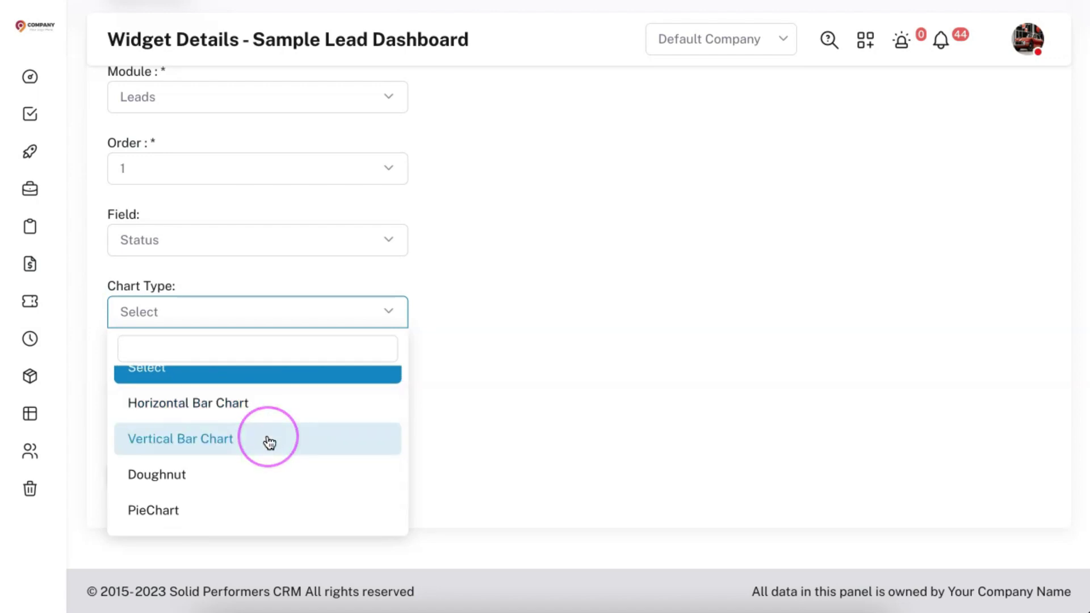
pyautogui.scroll(-1, 266, 443)
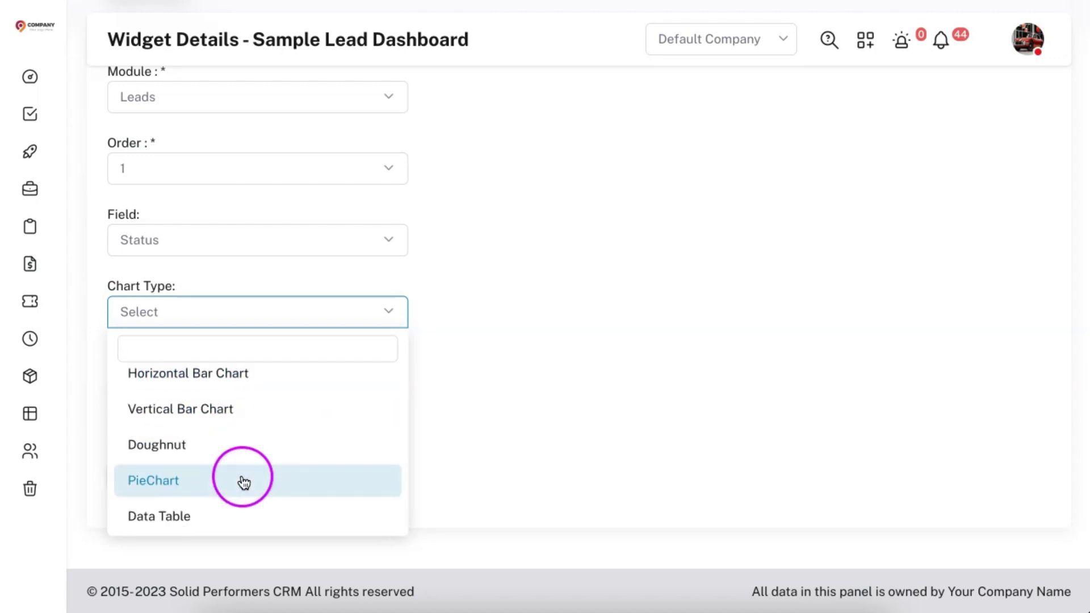
pyautogui.scroll(2, 234, 500)
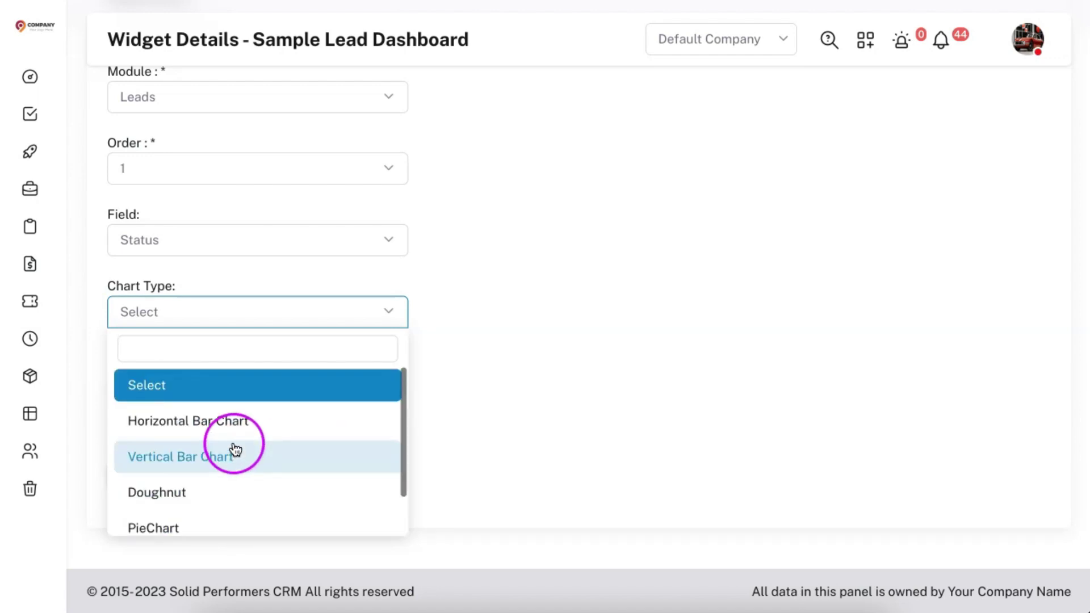
pyautogui.click(241, 435)
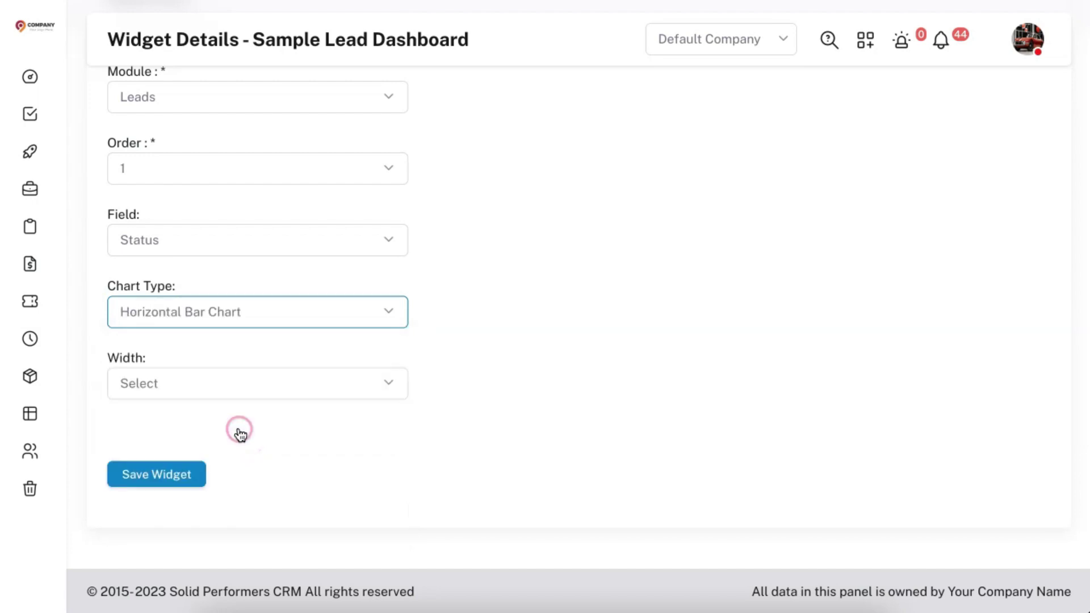
pyautogui.click(191, 396)
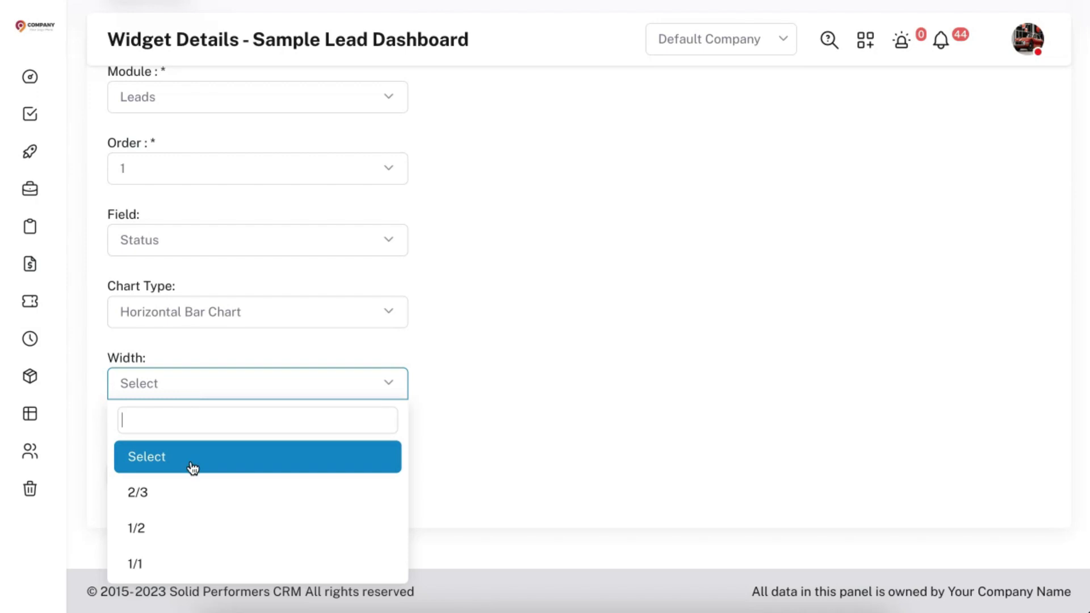
pyautogui.click(183, 497)
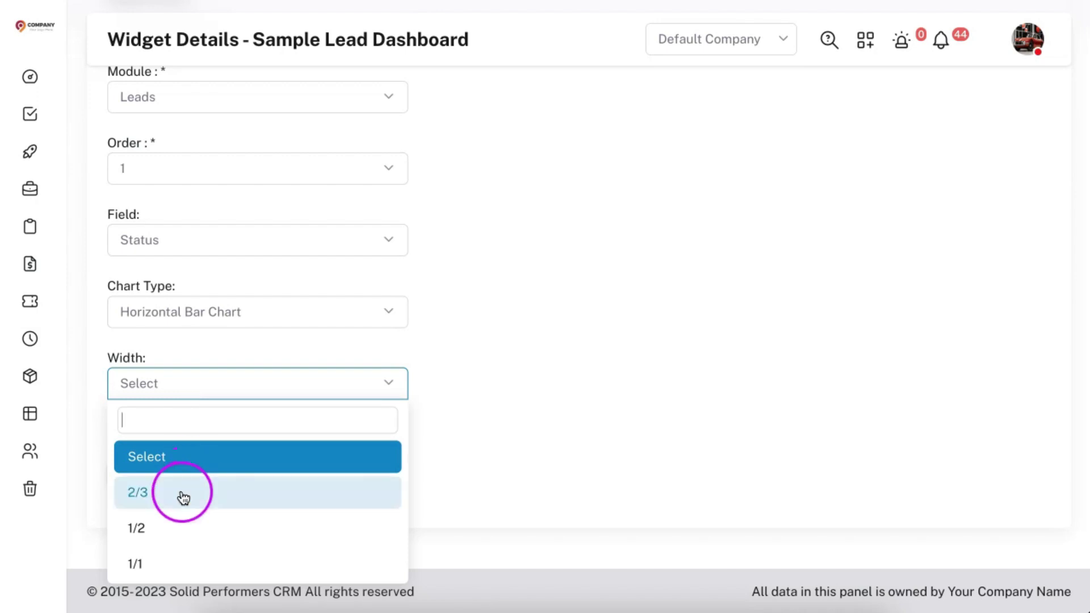
pyautogui.click(173, 479)
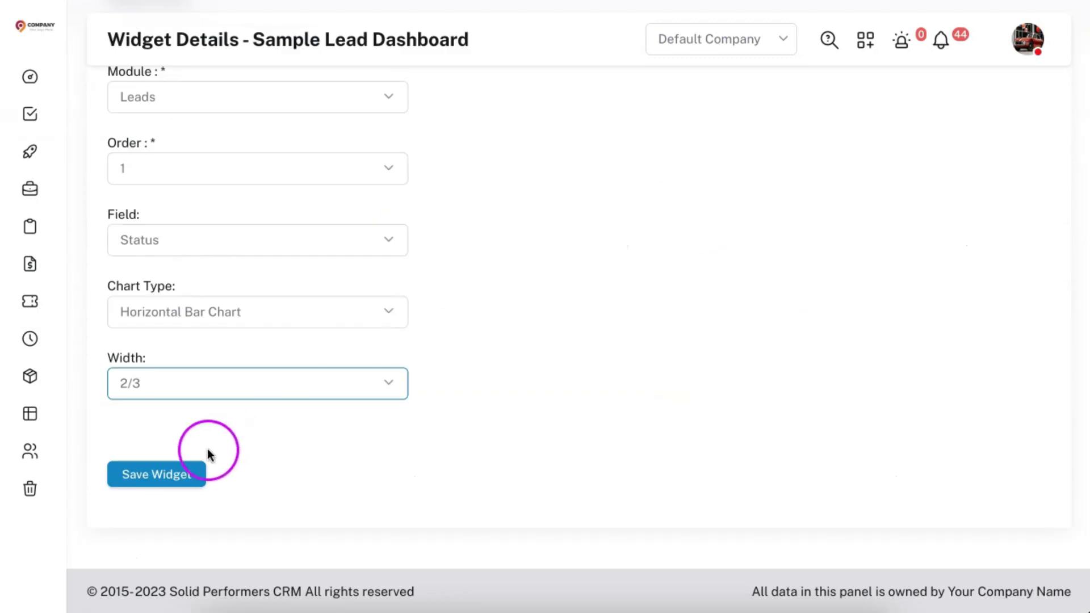
pyautogui.click(175, 477)
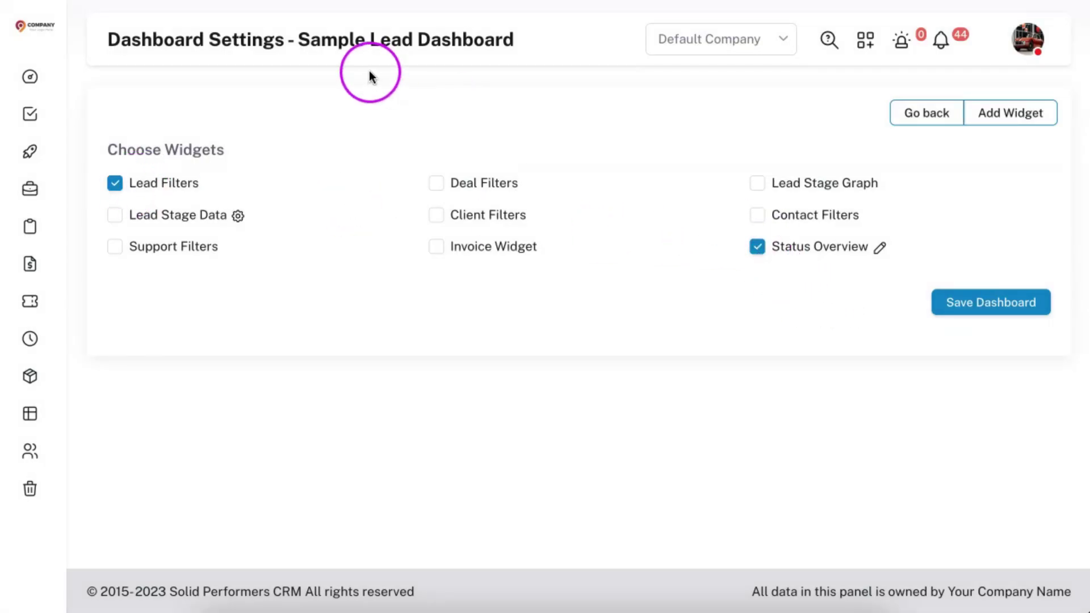
# Save the dashboard and view its Status Overview bar chart (Spoke 2, No Response 1).
pyautogui.click(998, 312)
pyautogui.click(731, 108)
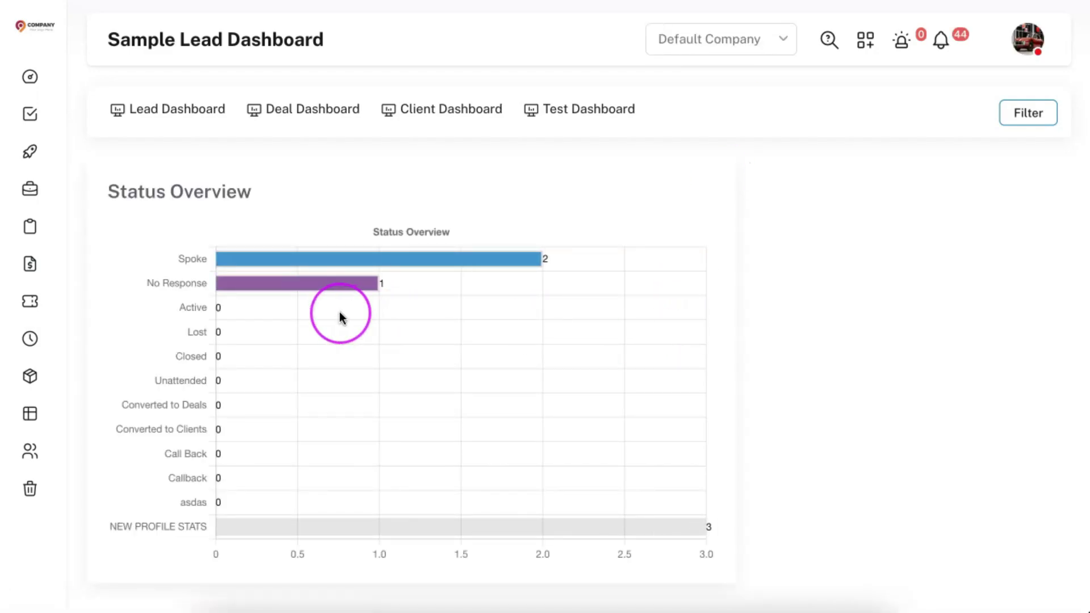
pyautogui.scroll(-1, 340, 315)
pyautogui.scroll(1, 341, 317)
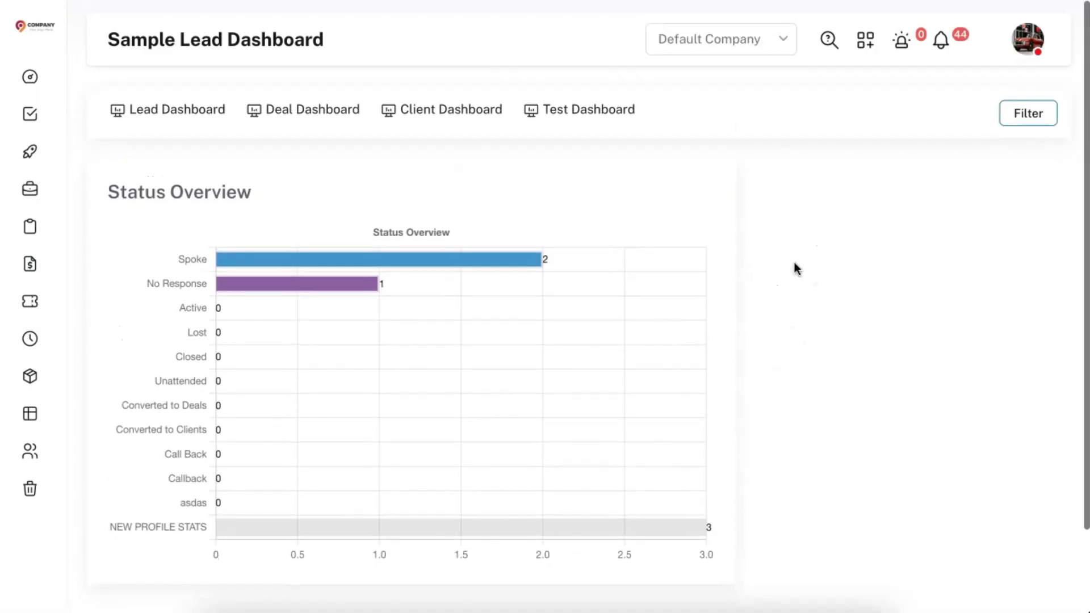
# Add a second widget named 'Source Overview' using the Leads module at order 2.
pyautogui.click(879, 83)
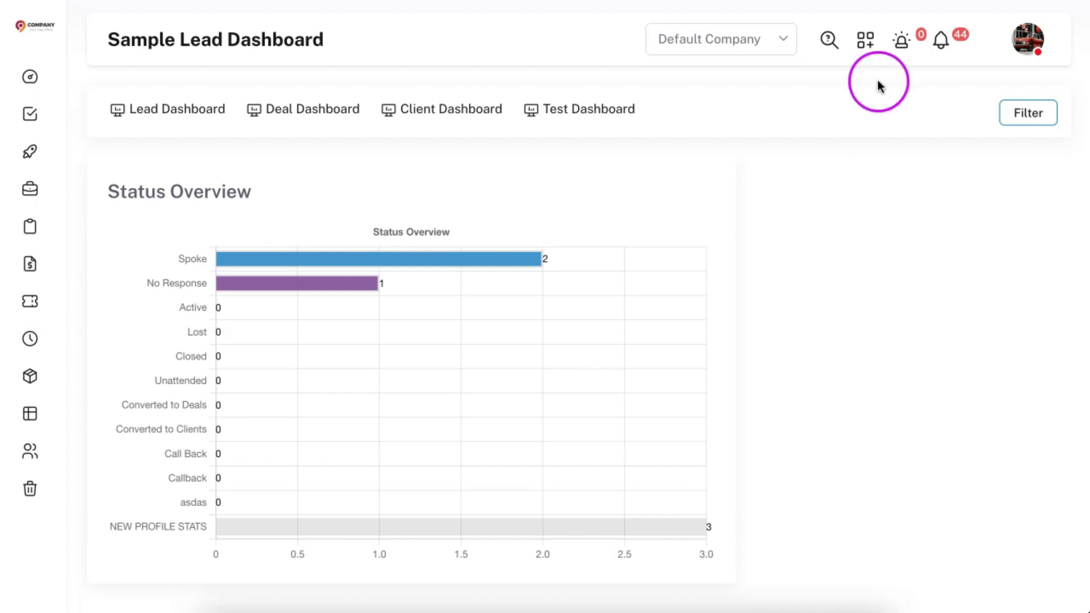
pyautogui.click(1028, 113)
pyautogui.click(974, 111)
pyautogui.click(297, 212)
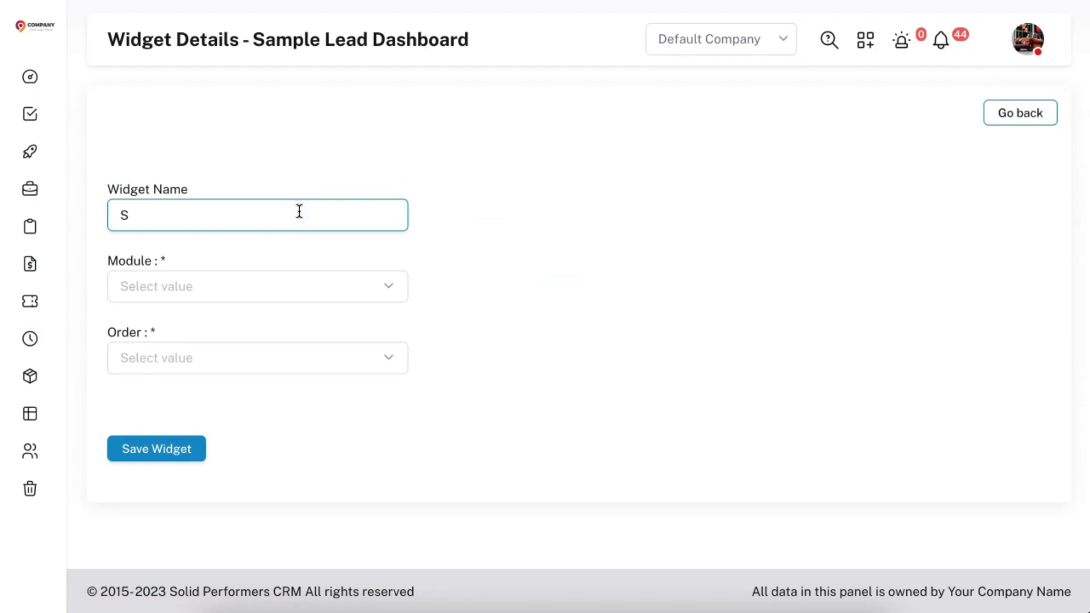
pyautogui.write('Source Overview')
pyautogui.click(280, 284)
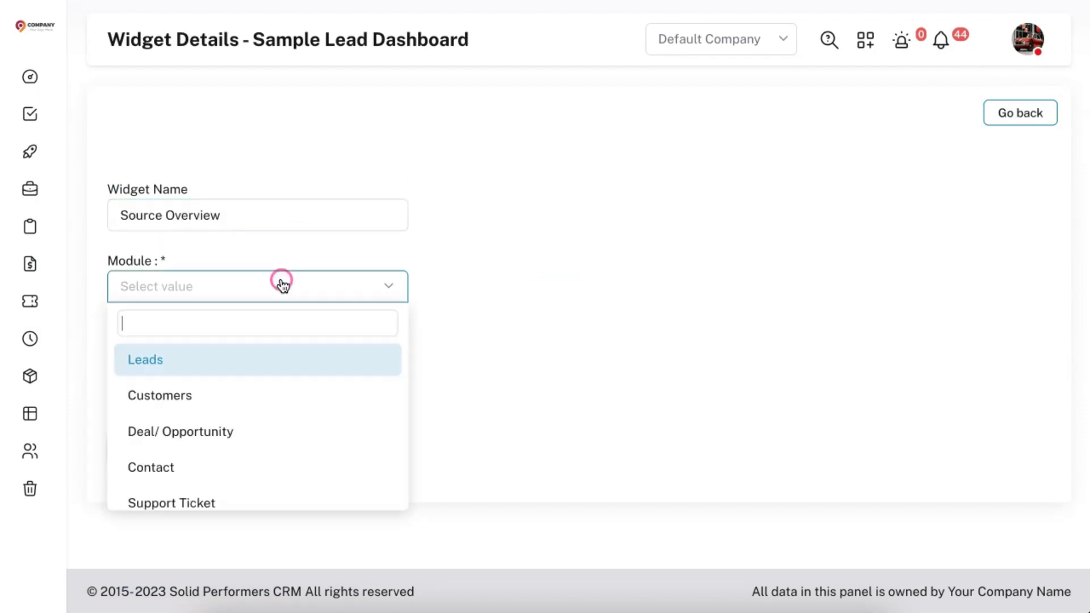
pyautogui.click(231, 365)
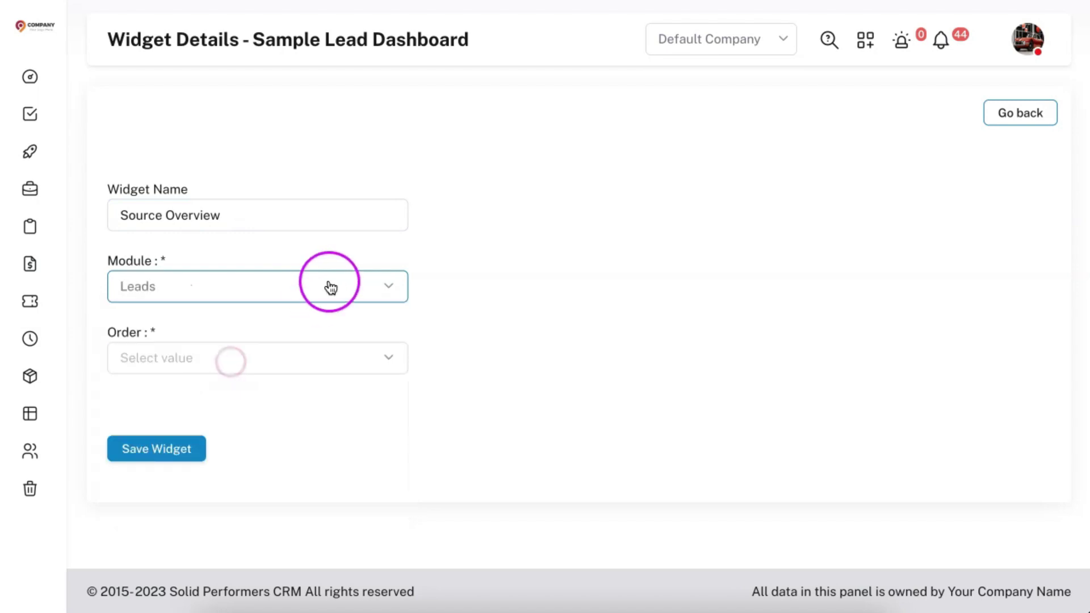
pyautogui.scroll(-1, 222, 291)
pyautogui.click(220, 288)
pyautogui.click(168, 400)
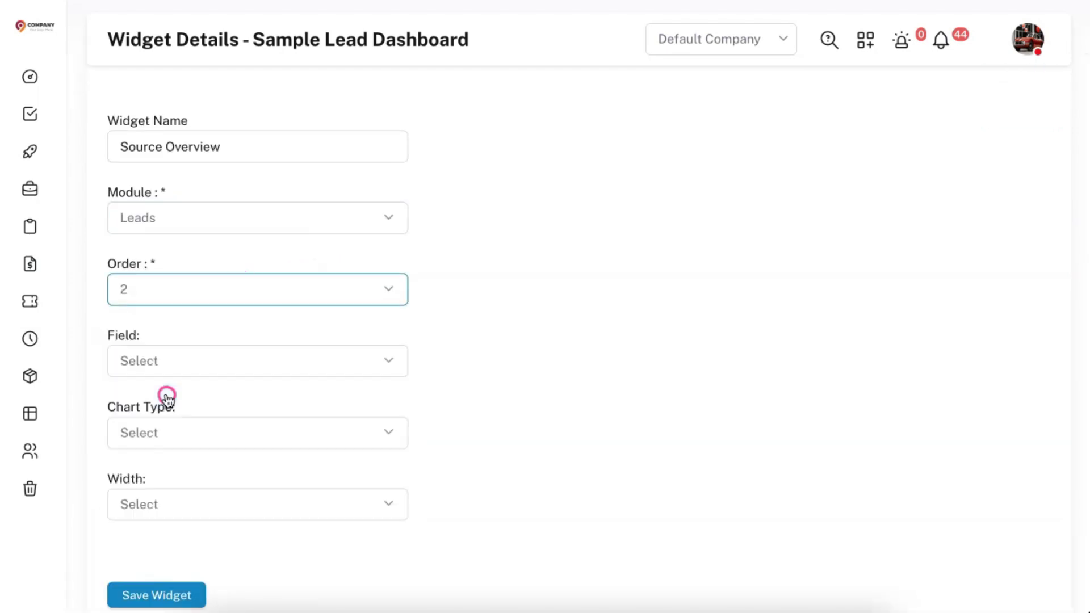
# Chart lead Source as a 1/3-width pie chart and save the widget.
pyautogui.scroll(-2, 494, 336)
pyautogui.click(135, 244)
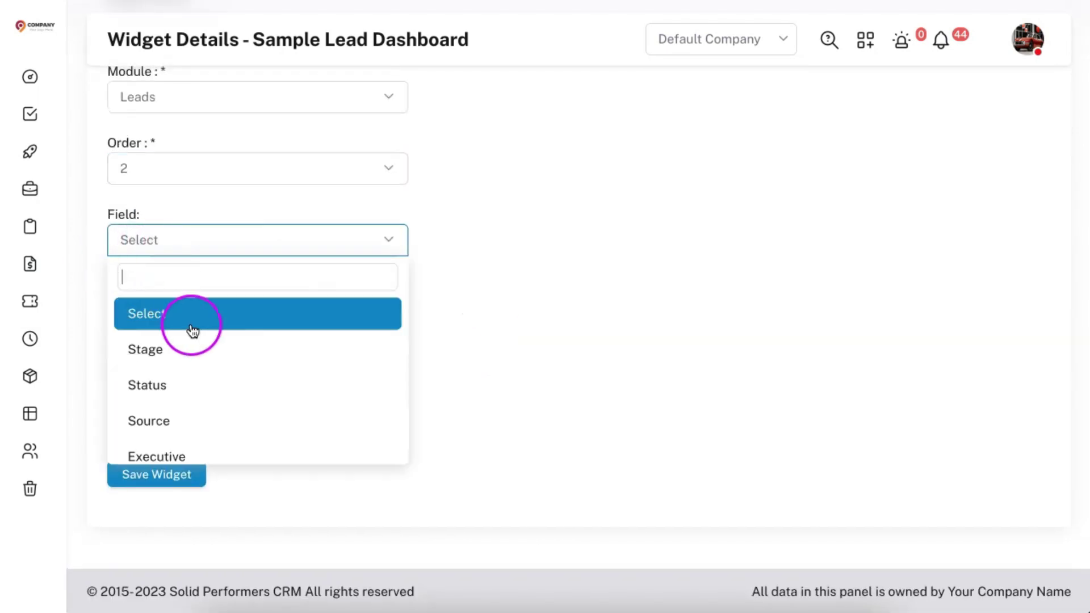
pyautogui.scroll(-1, 190, 340)
pyautogui.click(180, 368)
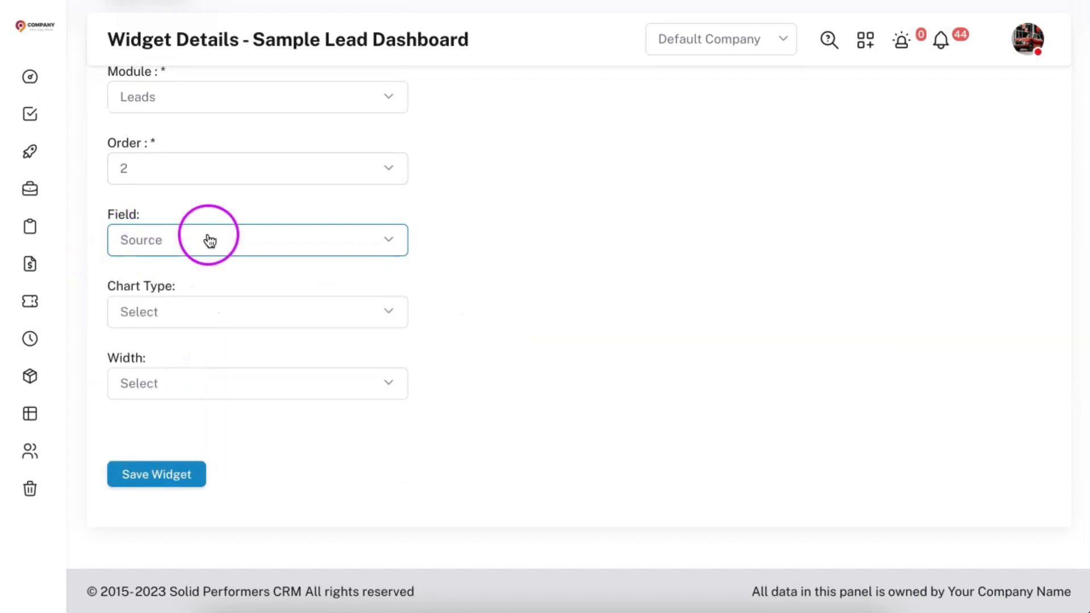
pyautogui.click(156, 322)
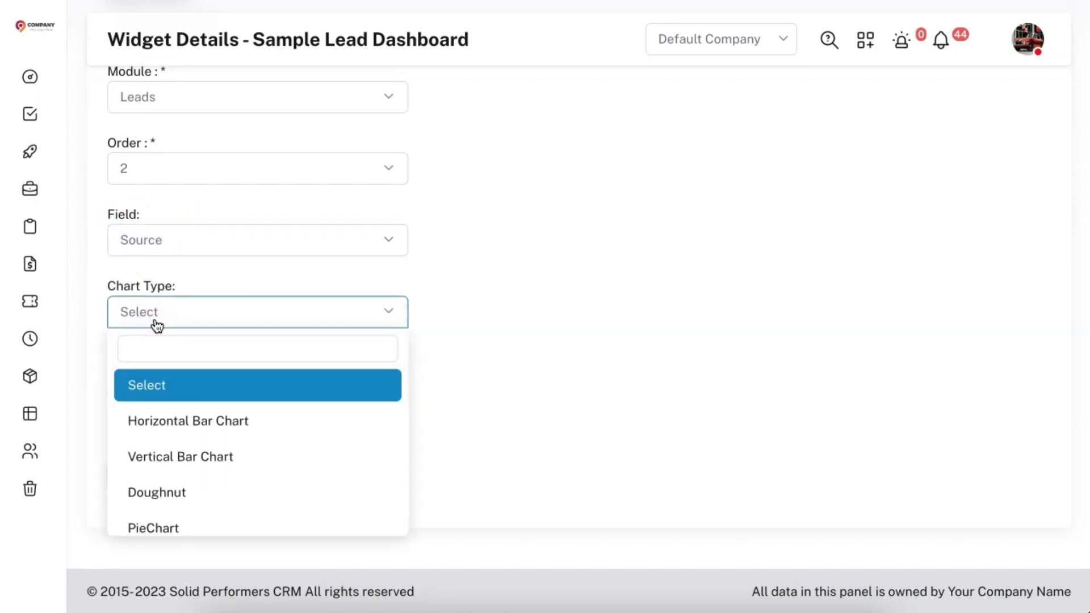
pyautogui.click(198, 524)
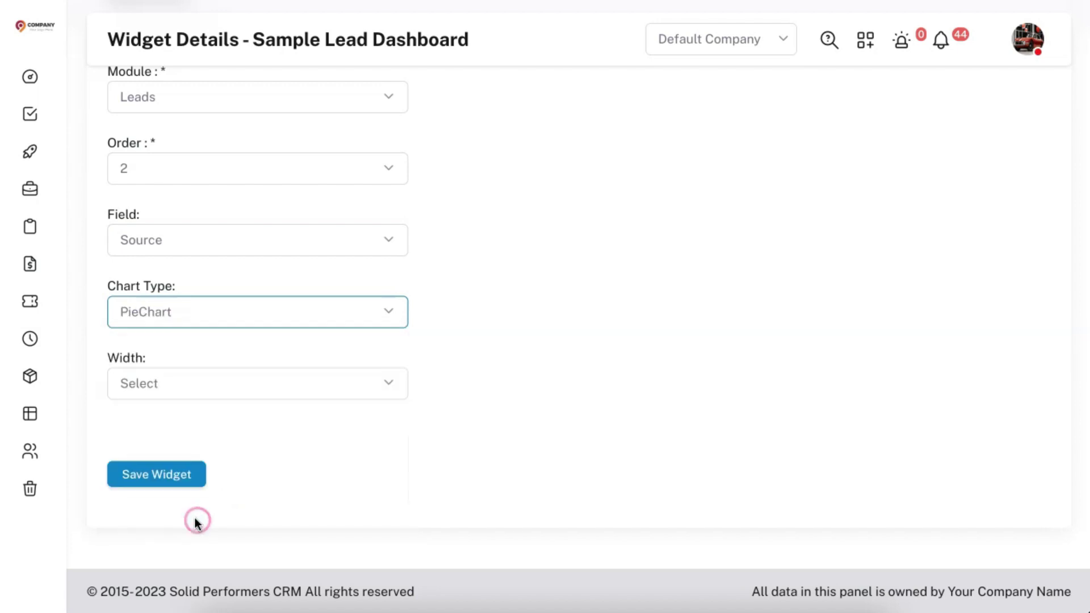
pyautogui.click(207, 391)
pyautogui.click(183, 498)
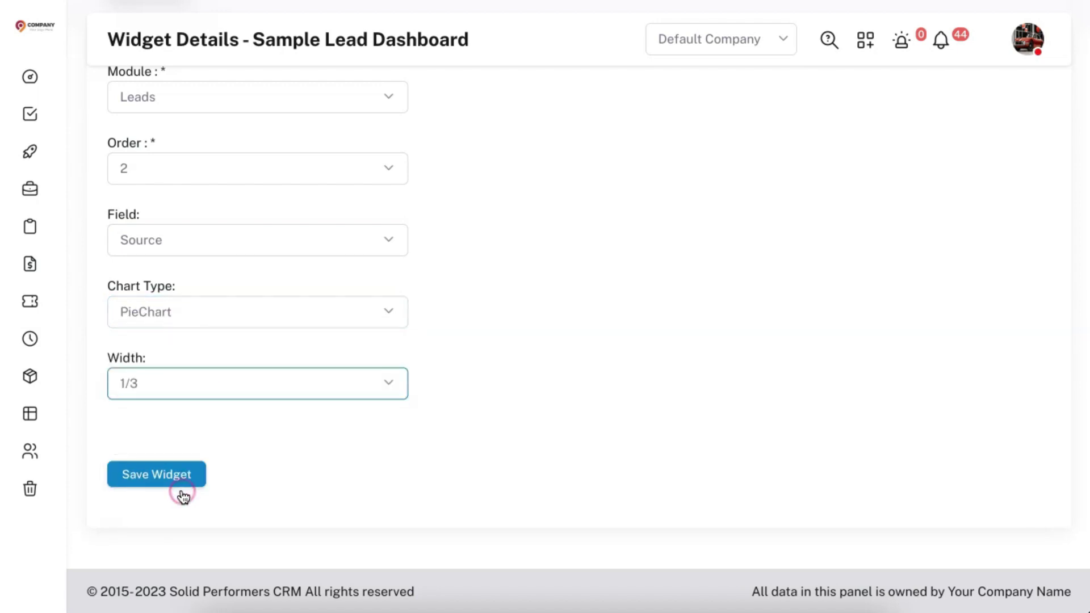
pyautogui.click(161, 478)
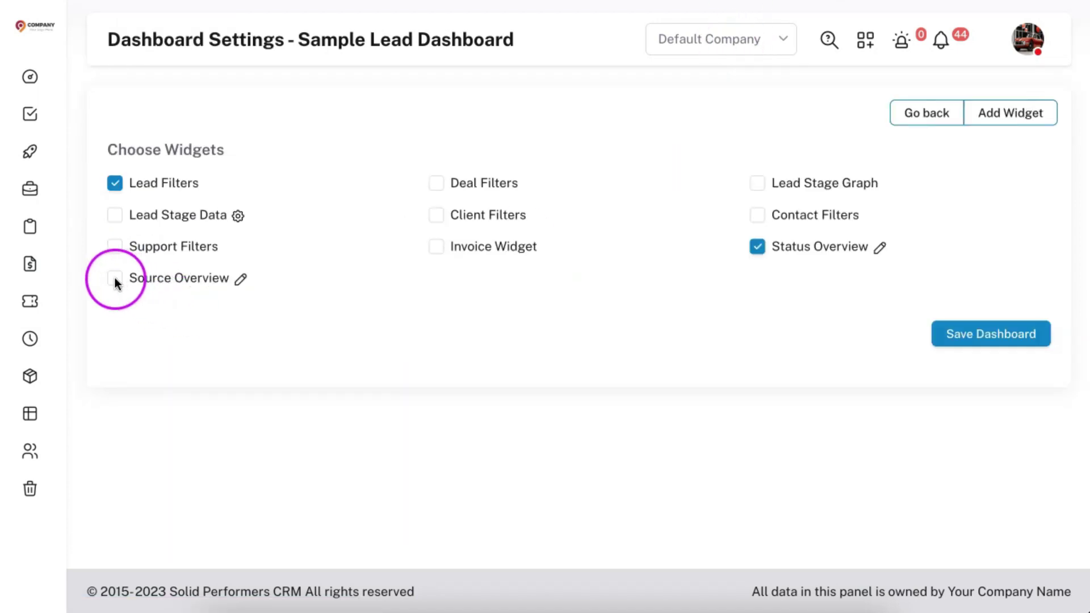
# Save the dashboard with Source Overview included and check the pie chart's values.
pyautogui.click(964, 341)
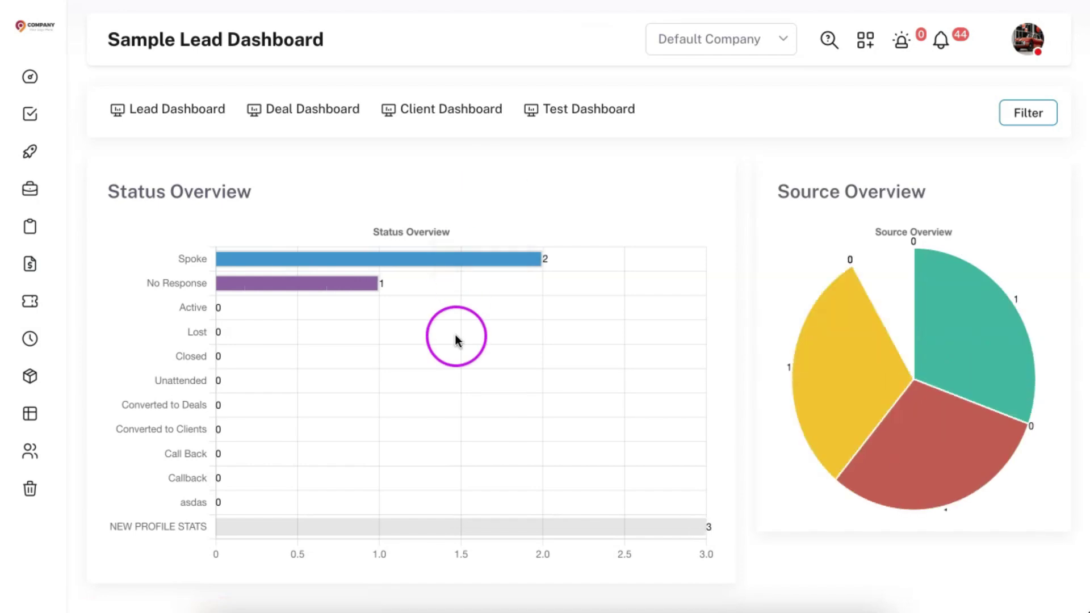
pyautogui.moveTo(849, 284)
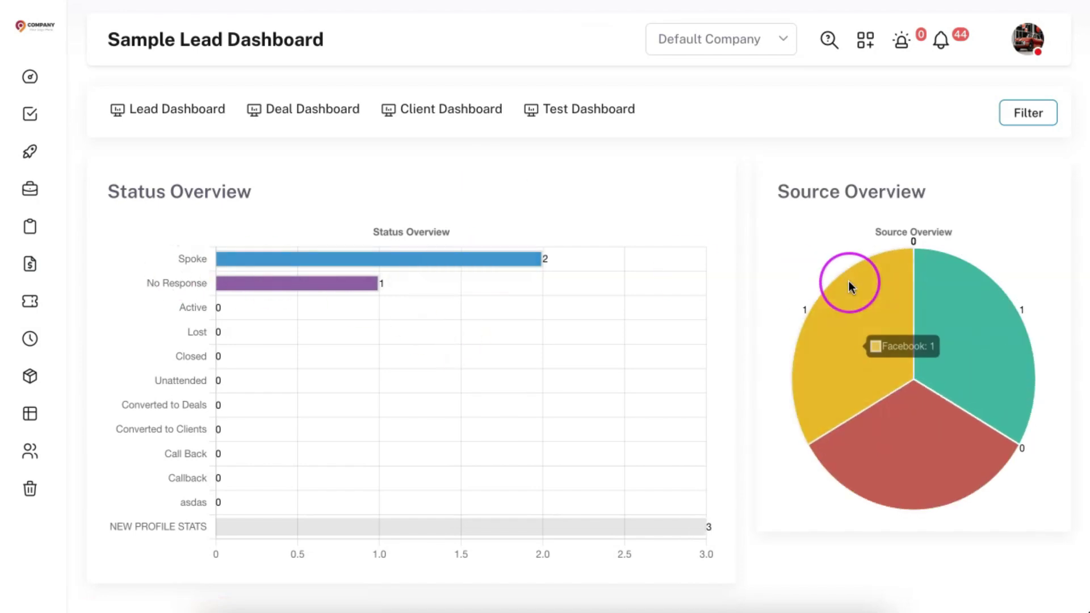
pyautogui.scroll(-3, 754, 278)
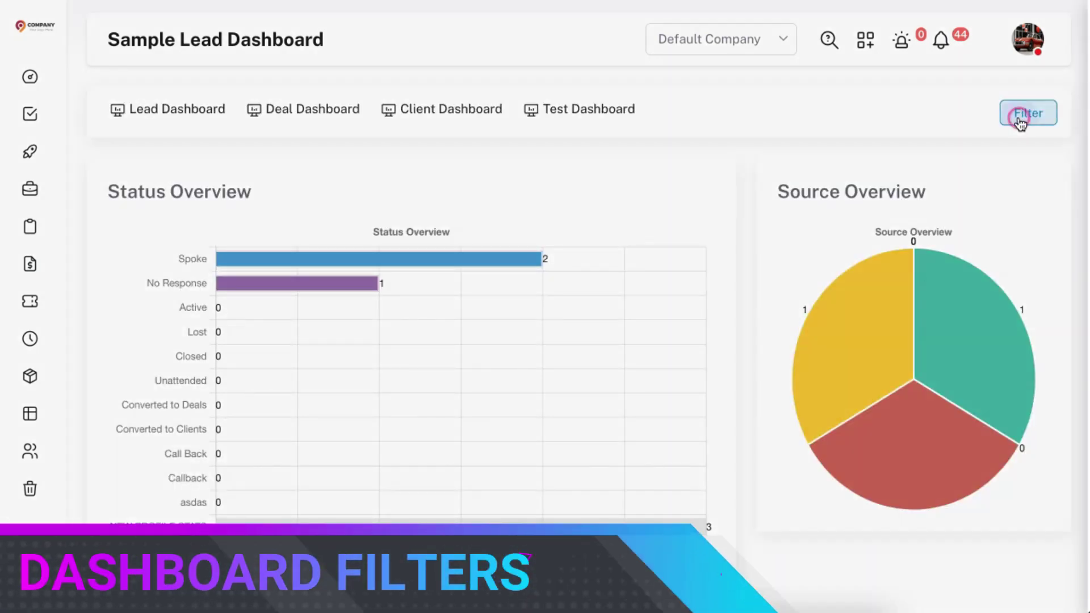
# Open the dashboard Filter panel and pick a different filter start date.
pyautogui.click(1021, 112)
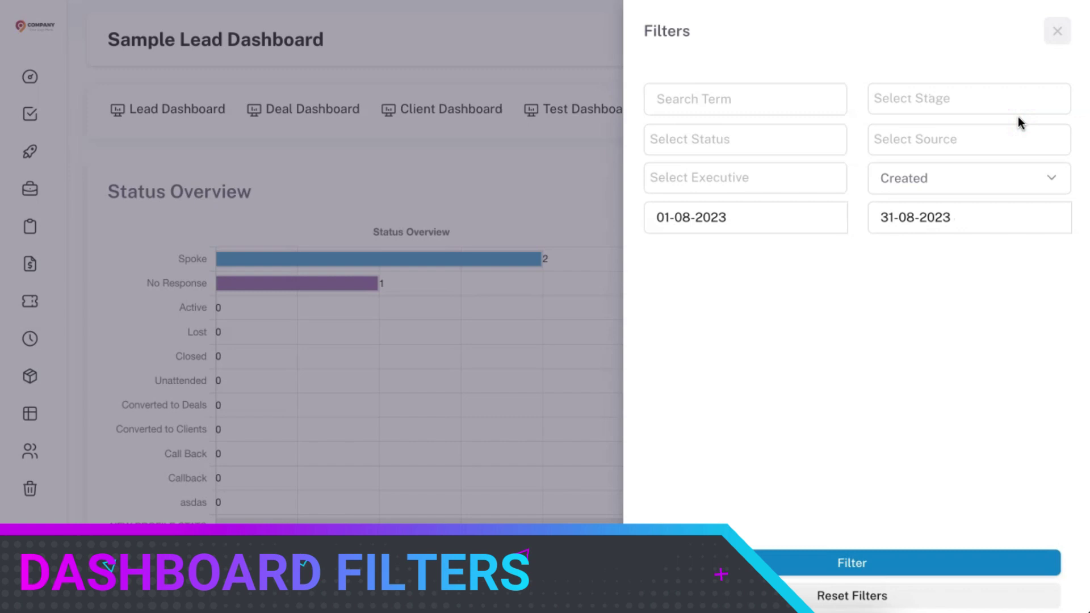
pyautogui.click(737, 227)
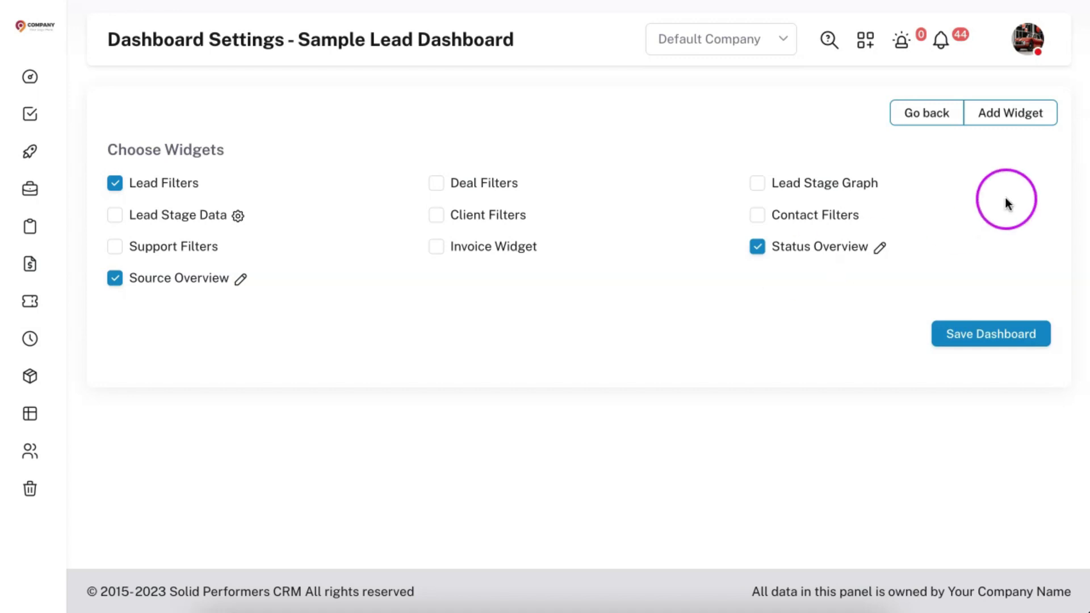
# Add a new widget named Sample Report using the Custom Reports module at order 3.
pyautogui.click(1007, 116)
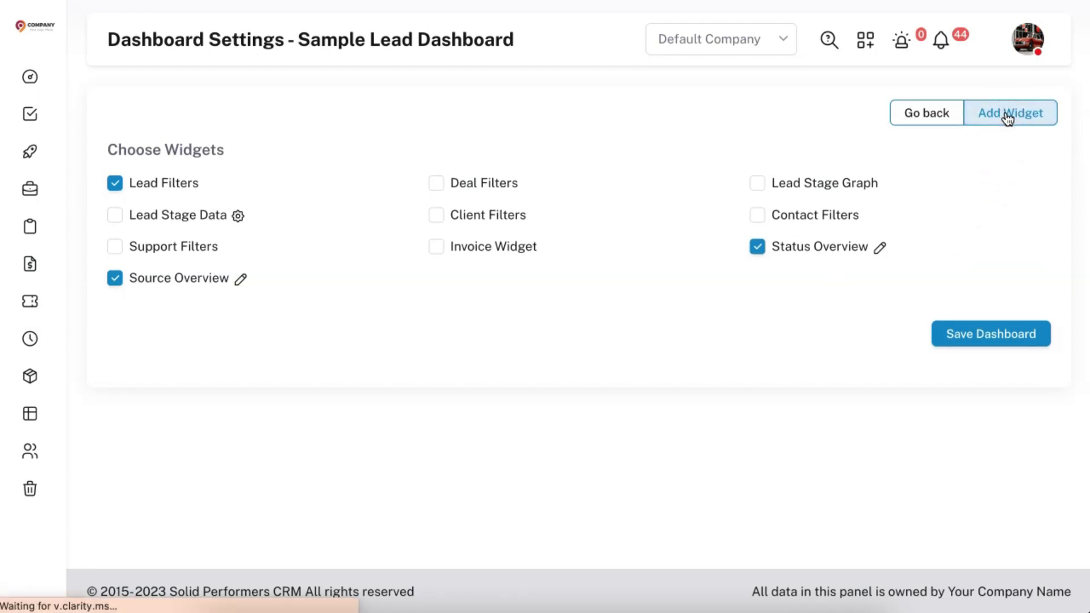
pyautogui.click(203, 210)
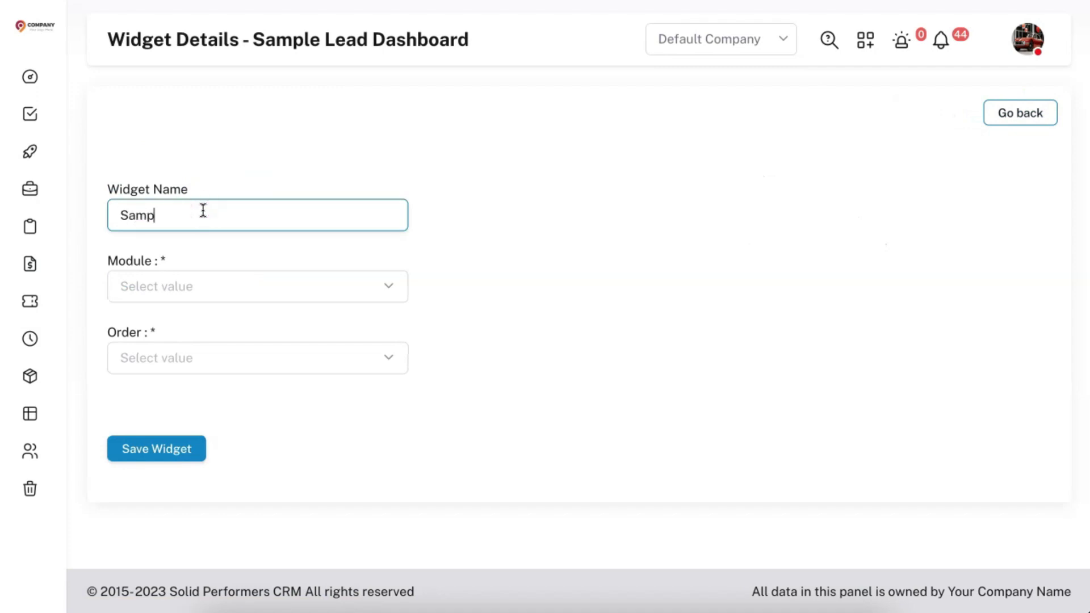
pyautogui.click(192, 287)
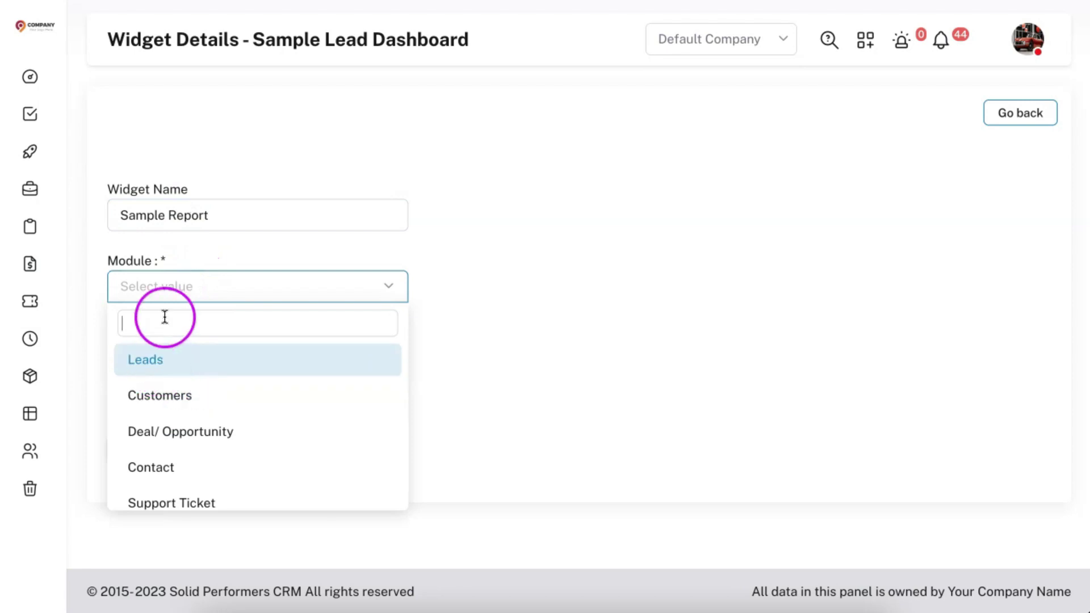
pyautogui.scroll(-2, 178, 414)
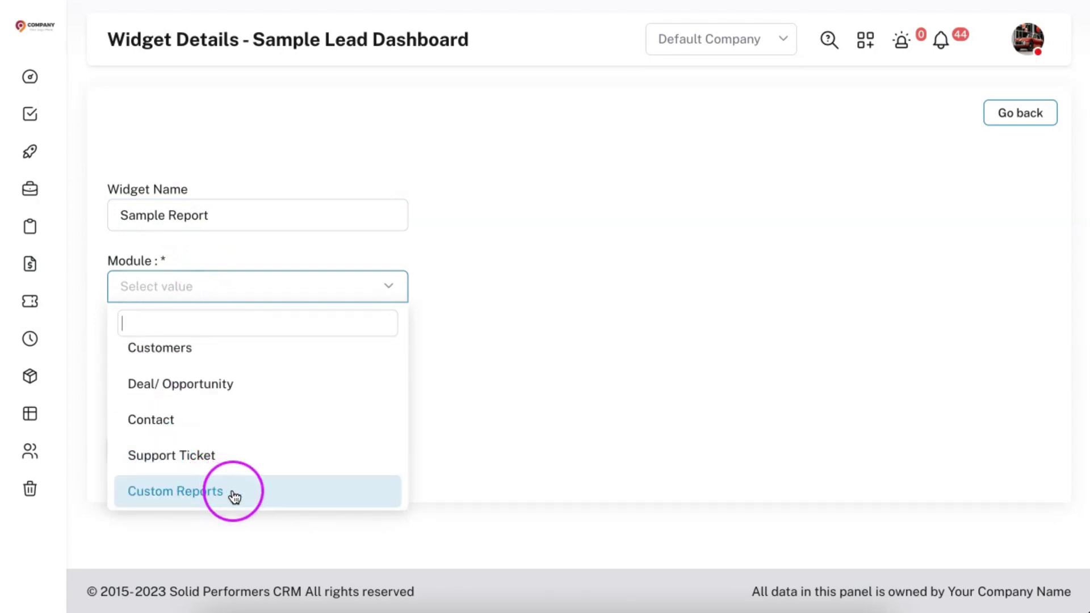
pyautogui.click(234, 493)
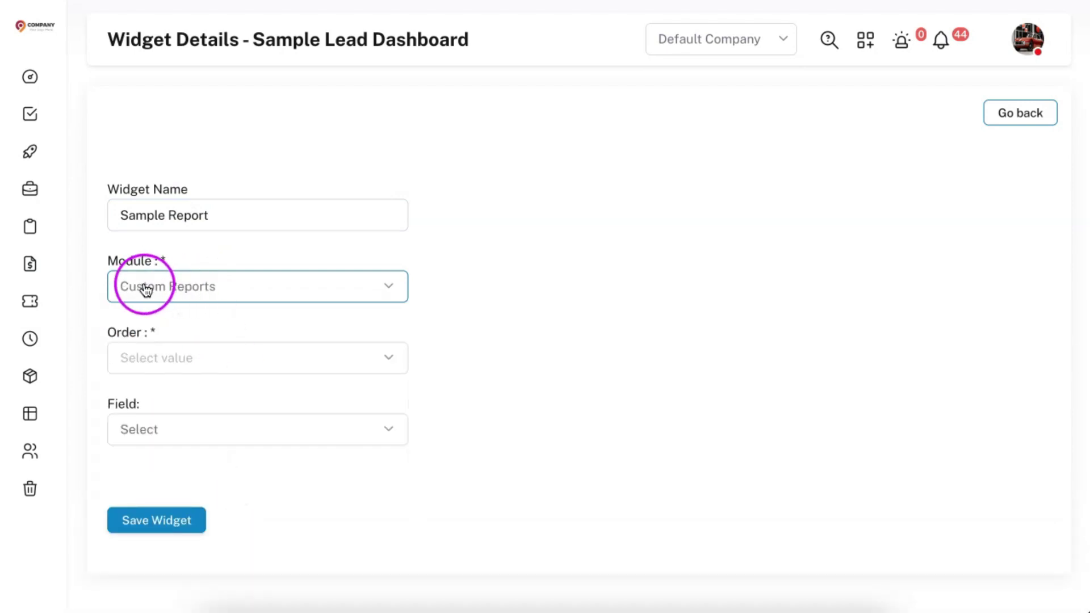
pyautogui.click(282, 358)
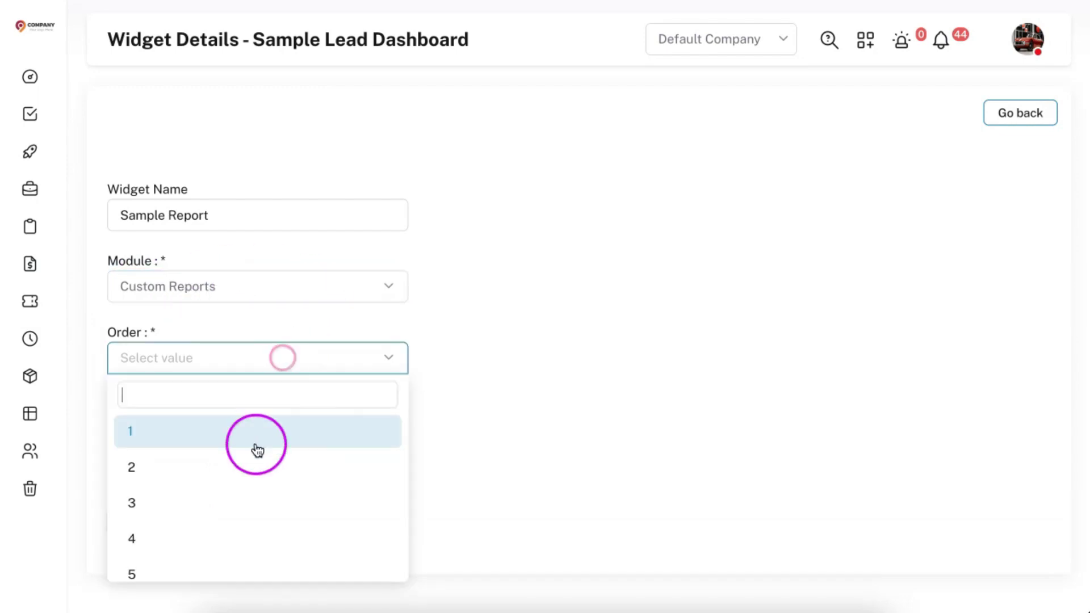
pyautogui.click(232, 490)
pyautogui.scroll(-1, 544, 345)
# Select the Executive Lead Closure Report, save the widget, then save the dashboard.
pyautogui.click(202, 382)
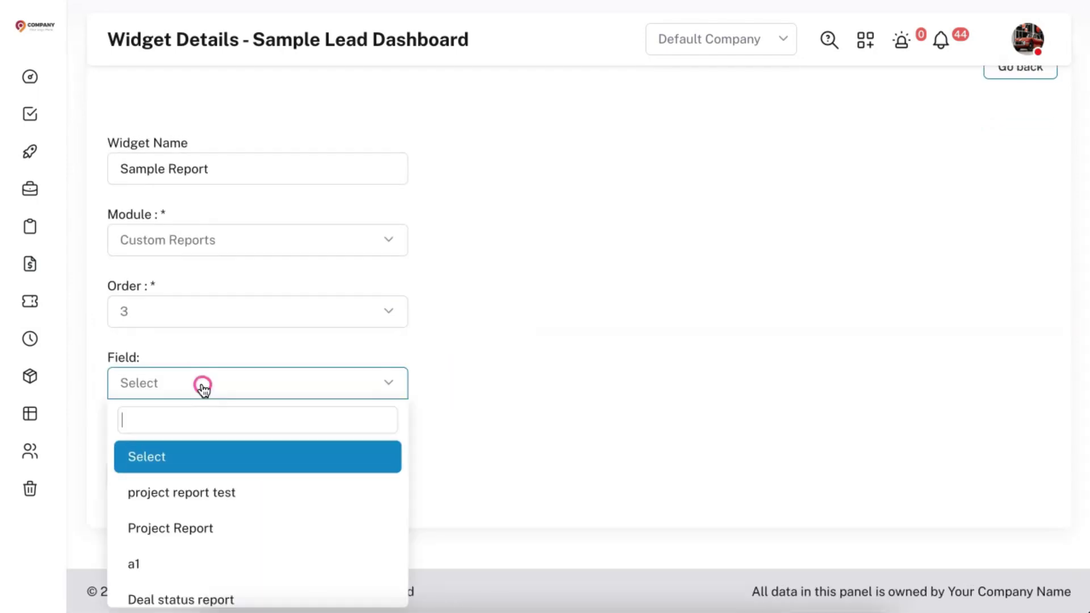
pyautogui.scroll(-2, 213, 505)
pyautogui.scroll(-3, 213, 505)
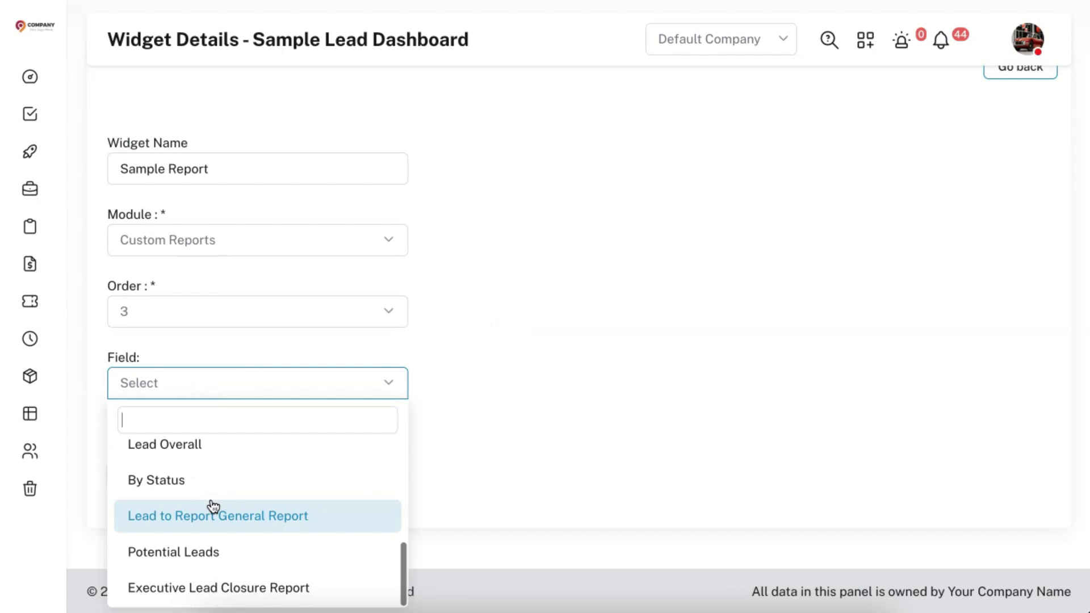
pyautogui.scroll(5, 213, 505)
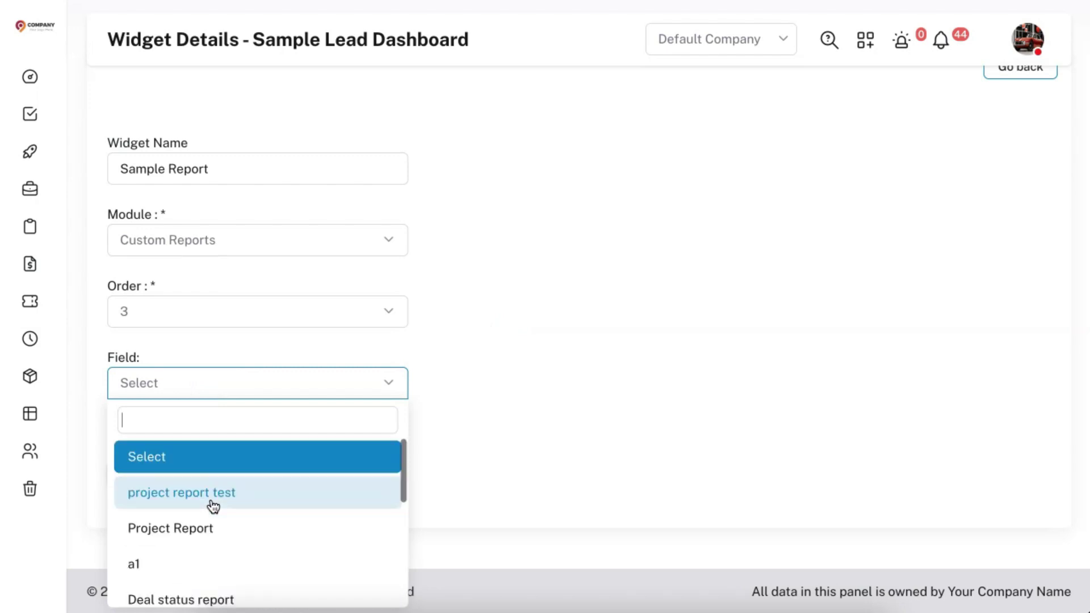
pyautogui.scroll(-5, 213, 505)
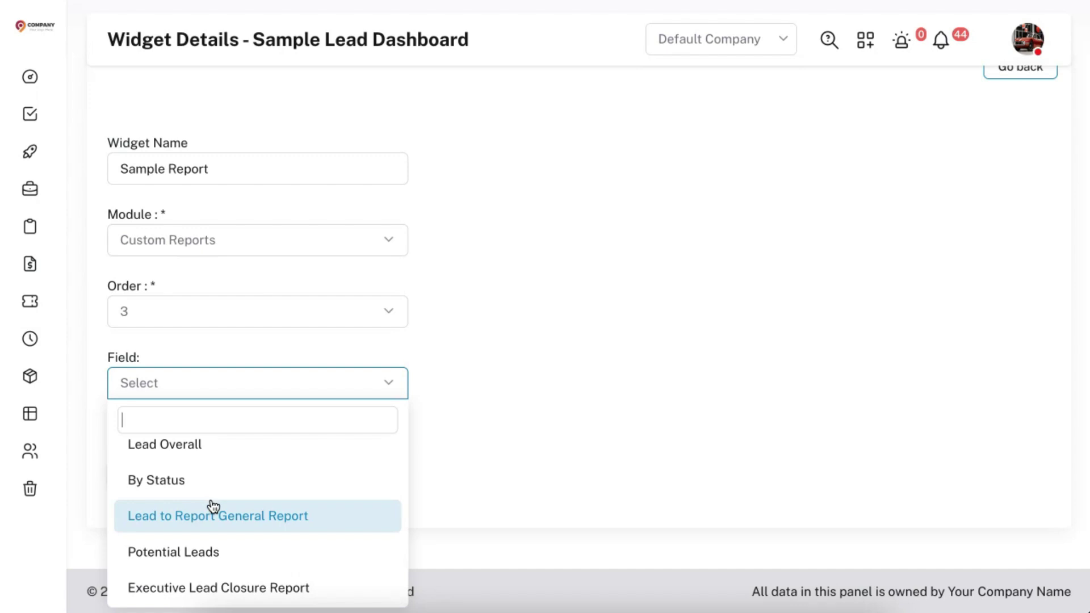
pyautogui.click(215, 590)
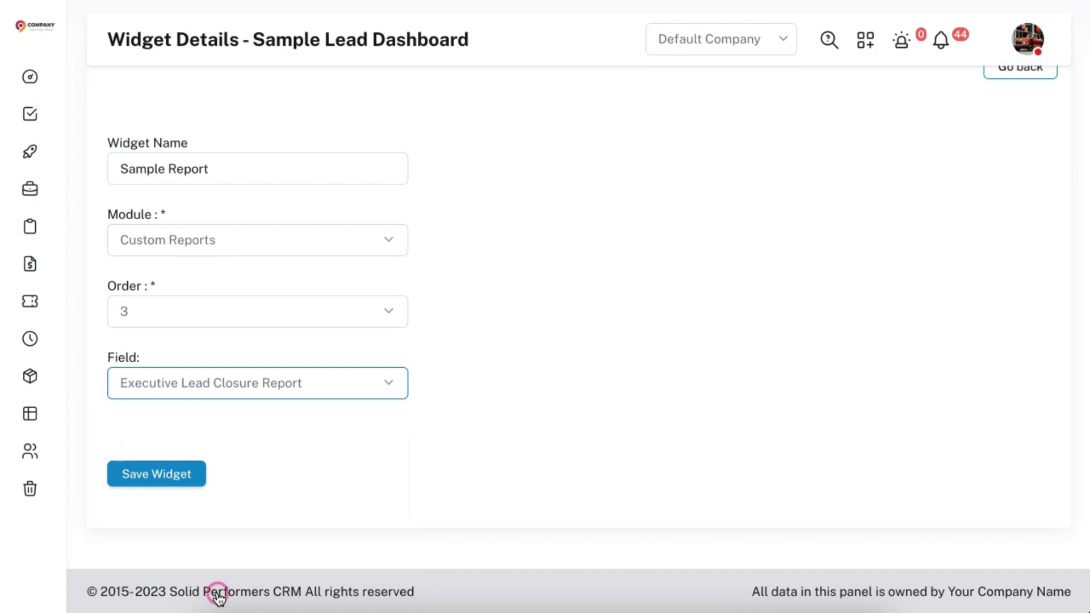
pyautogui.click(166, 480)
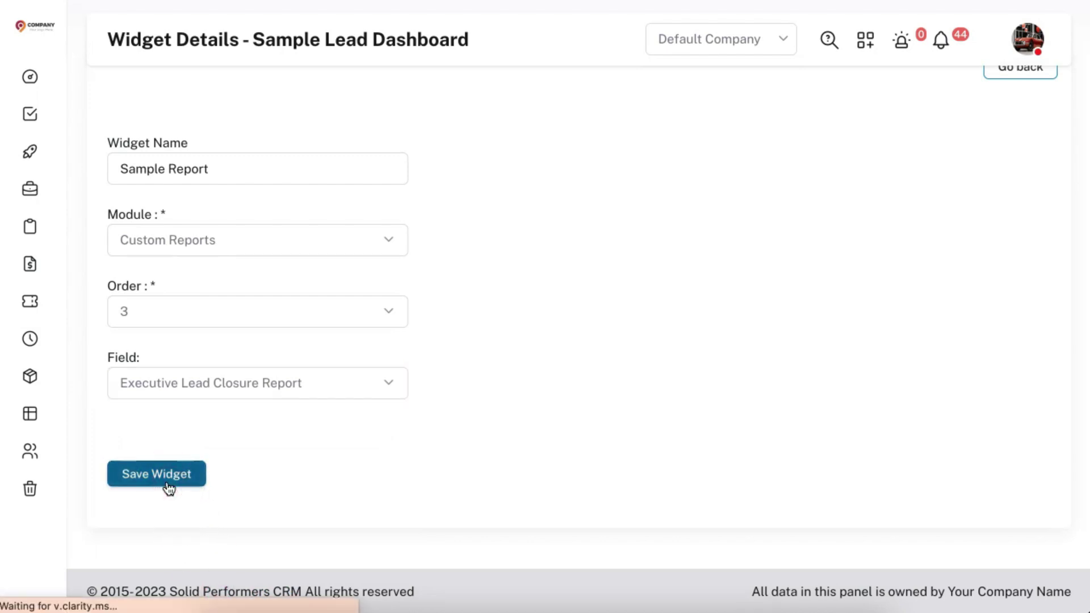
pyautogui.click(622, 307)
pyautogui.click(975, 333)
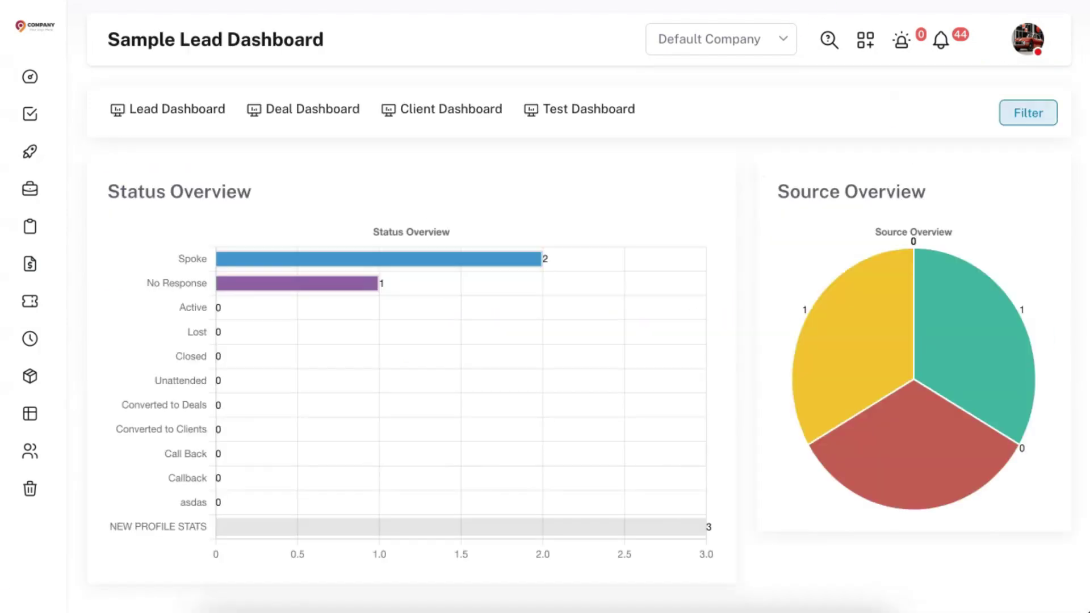
pyautogui.scroll(-8, 580, 186)
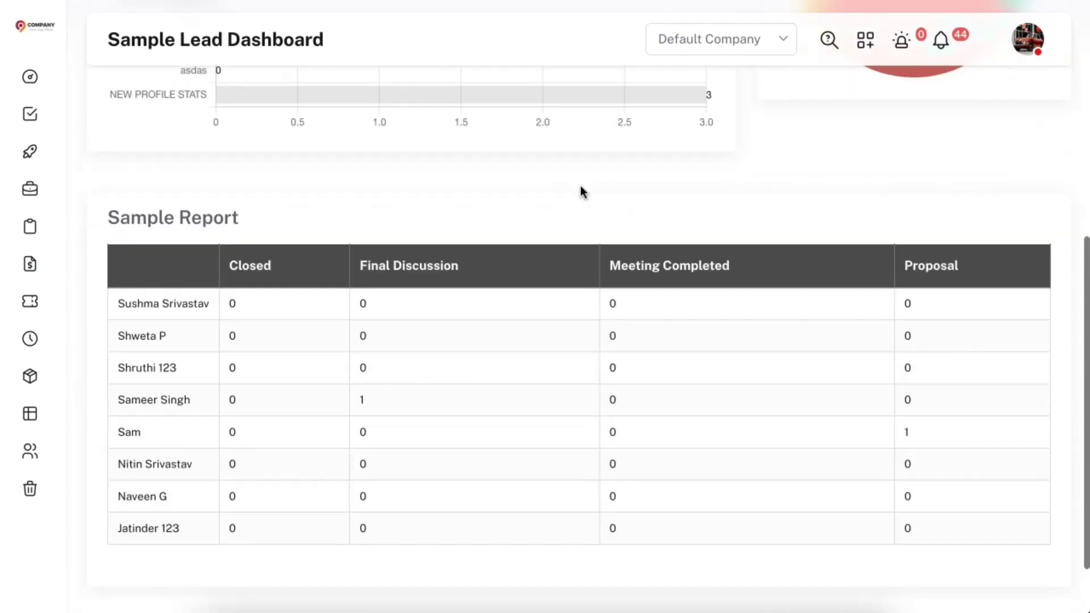
pyautogui.click(163, 285)
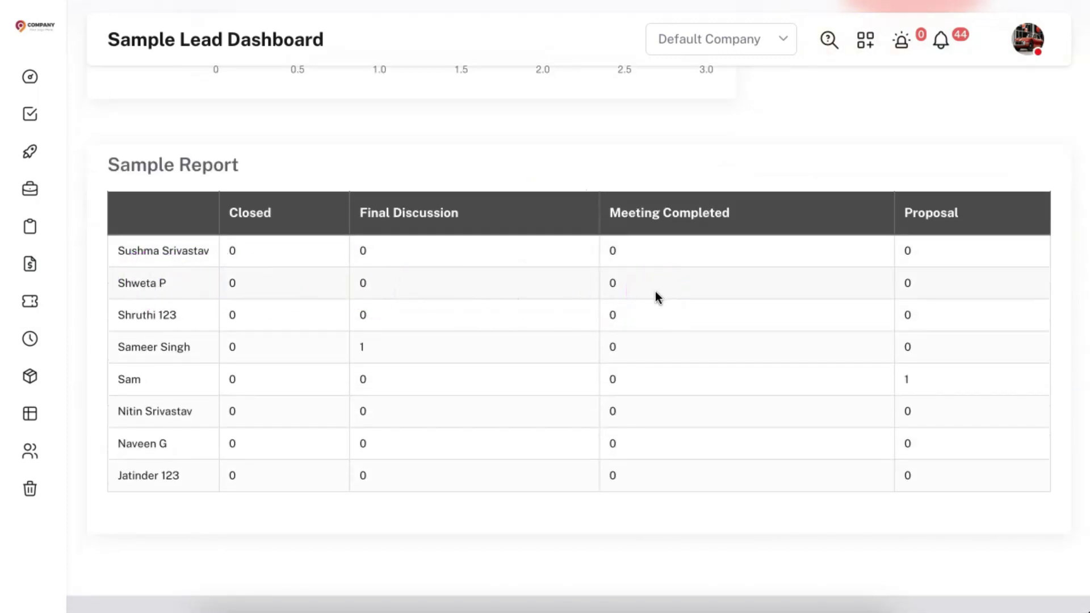
pyautogui.scroll(8, 655, 291)
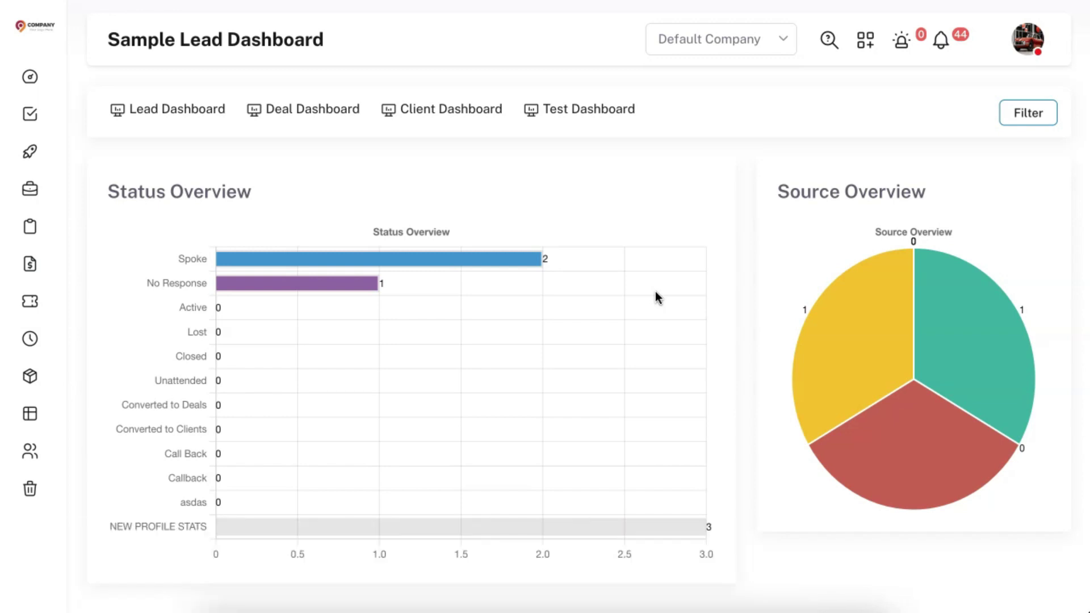
# In My Profile's Dashboard Settings, make Sample Lead Dashboard the default dashboard and save.
pyautogui.click(1028, 38)
pyautogui.click(1002, 108)
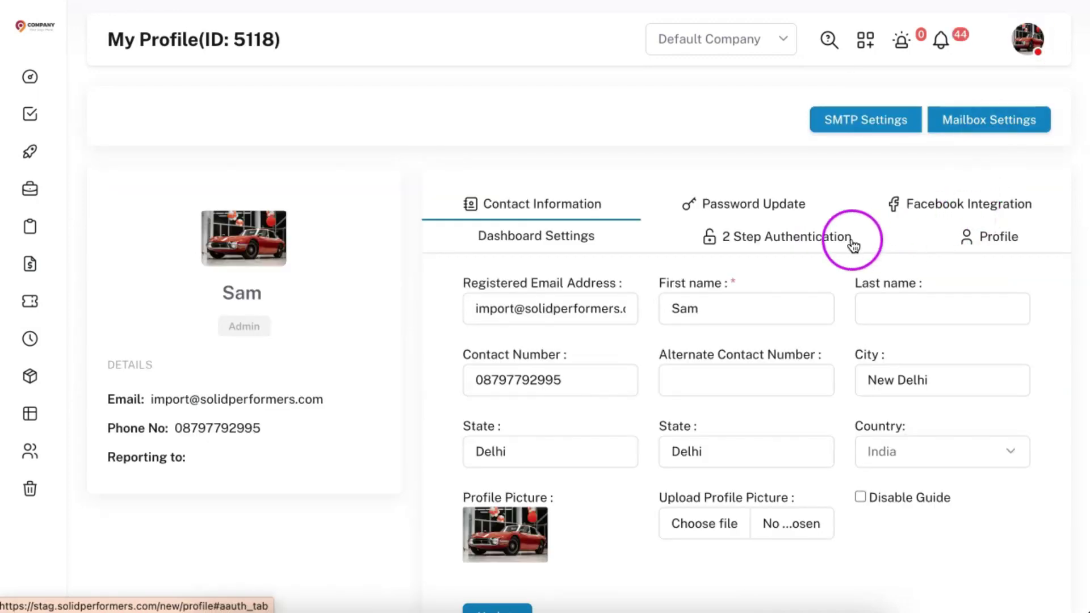
pyautogui.click(552, 241)
pyautogui.click(529, 310)
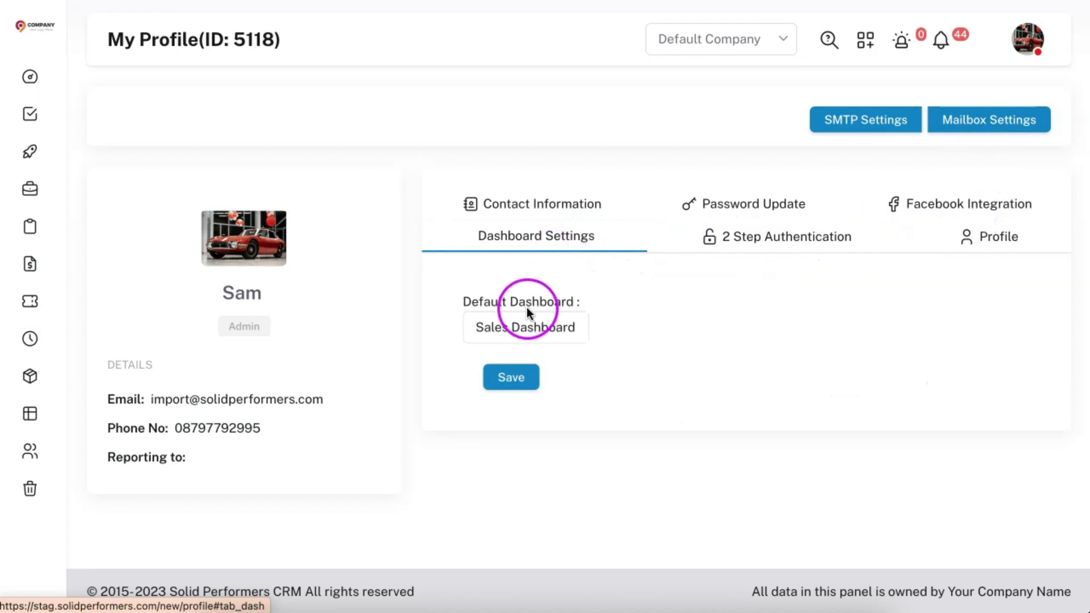
pyautogui.click(547, 432)
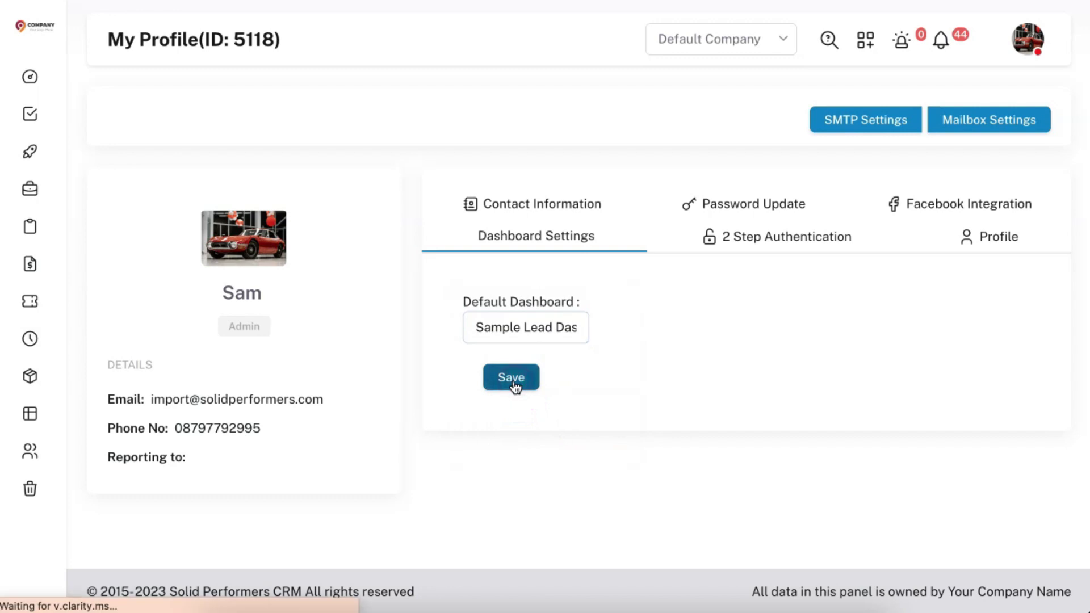
pyautogui.click(597, 151)
pyautogui.click(22, 68)
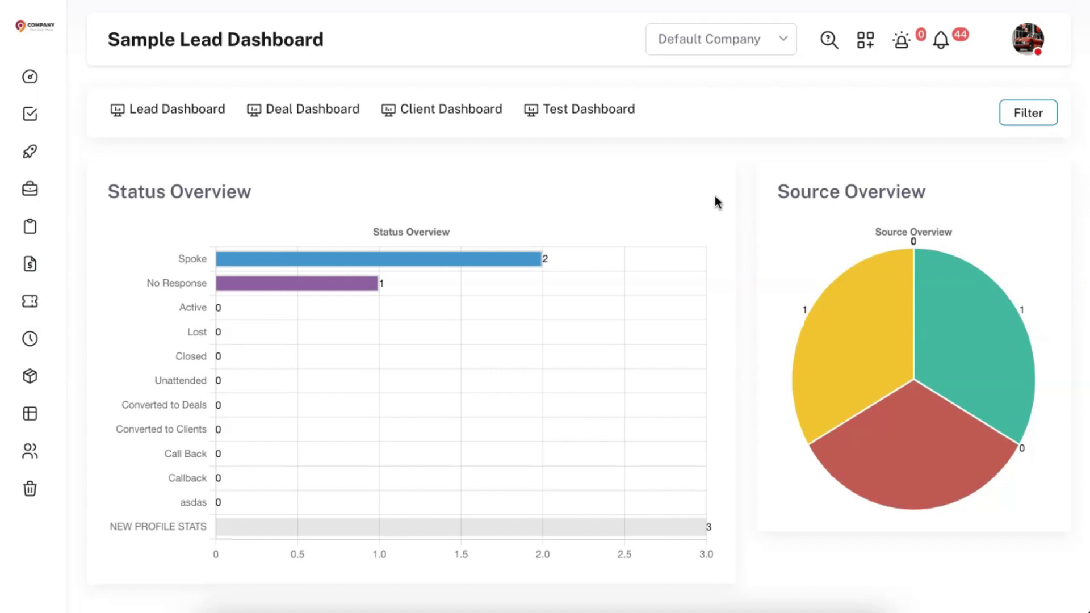
pyautogui.scroll(-7, 715, 197)
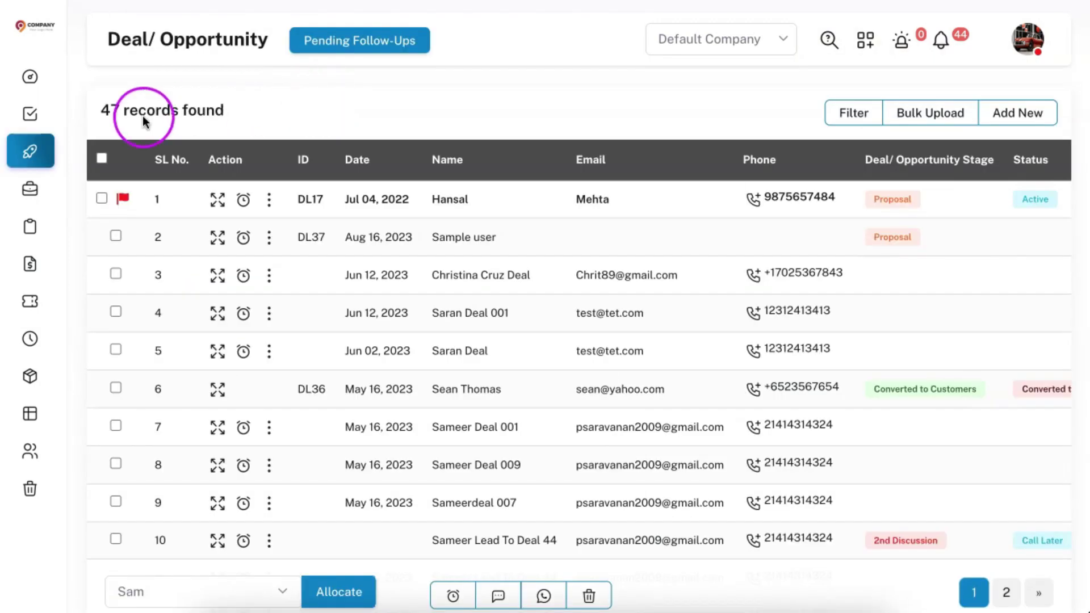
pyautogui.moveTo(43, 142)
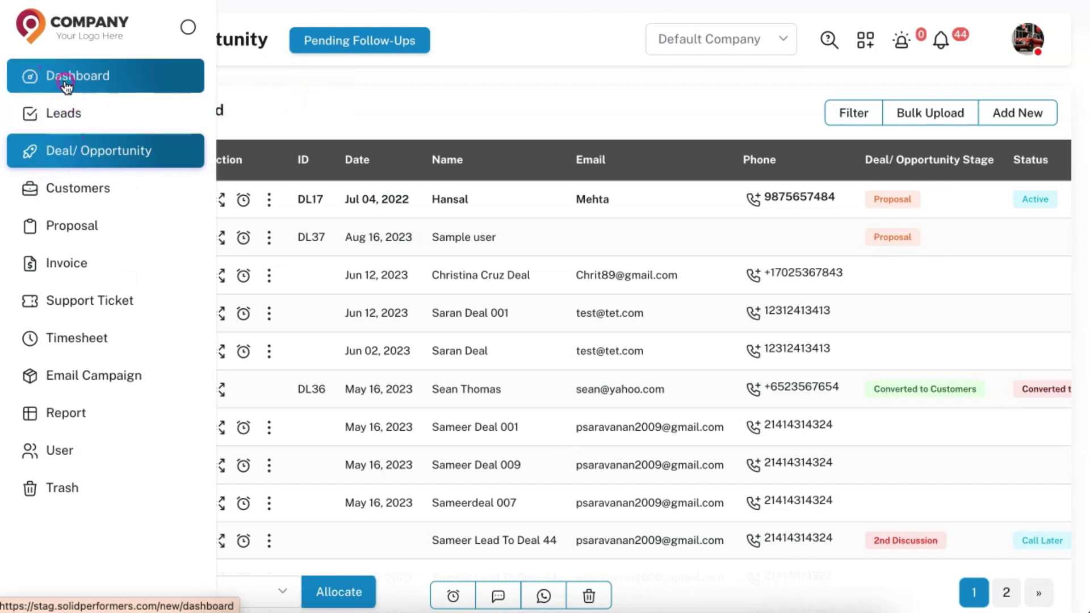